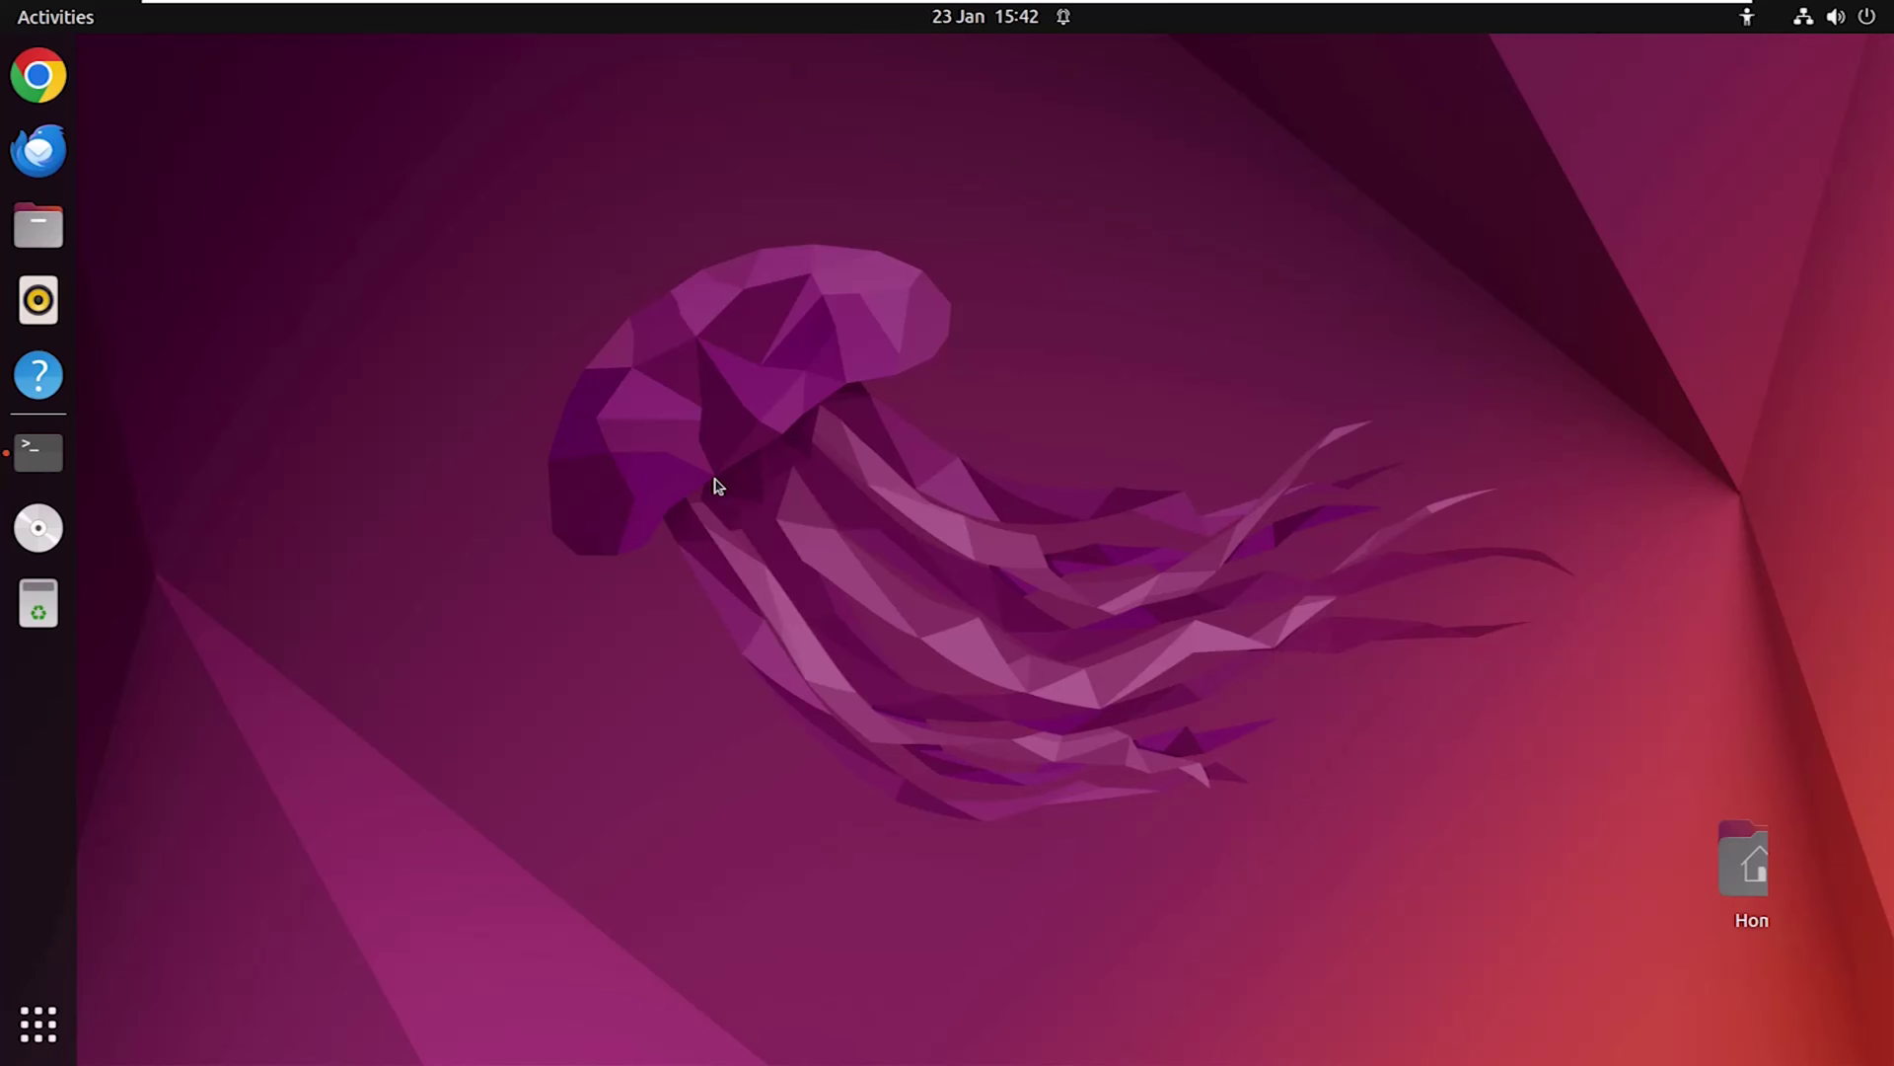
- Open a terminal from the dock and run 'sudo apt show vlc' to view VLC's package details
left_click(39, 452)
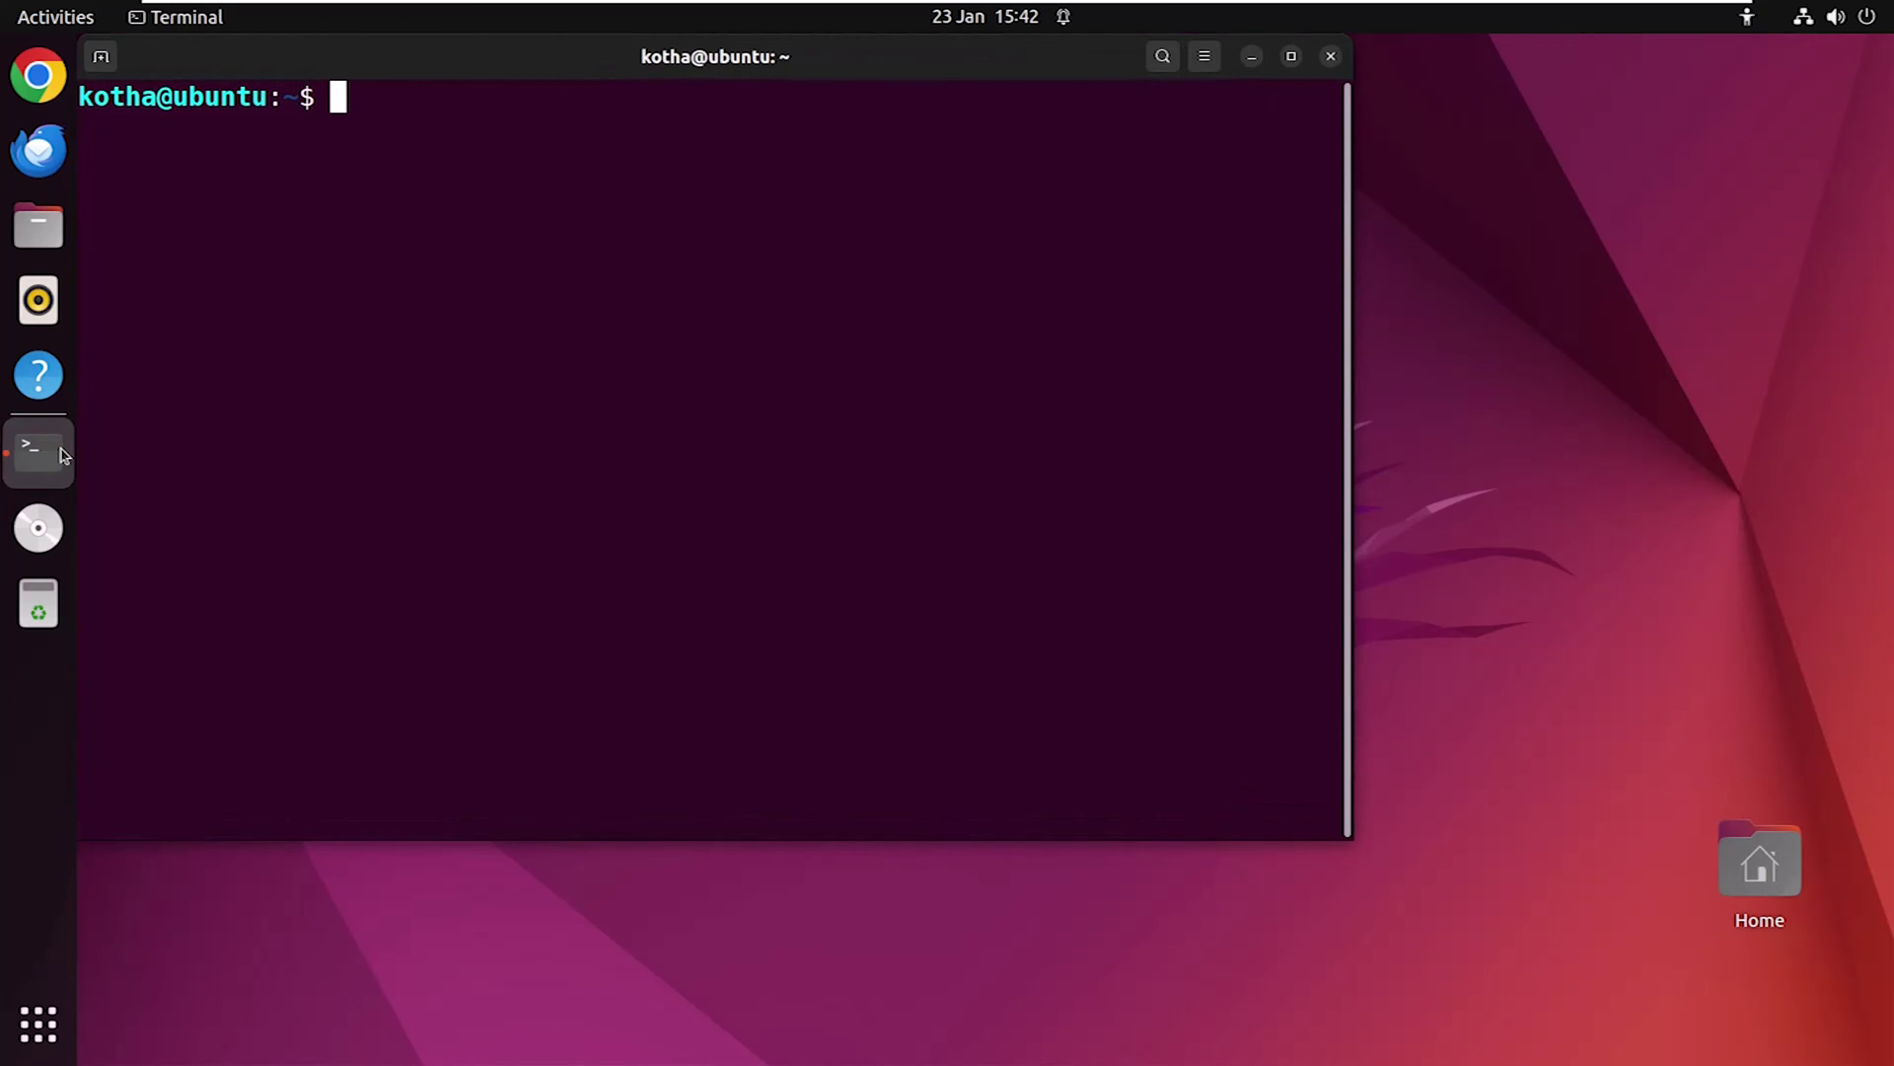
type("sudo apt s")
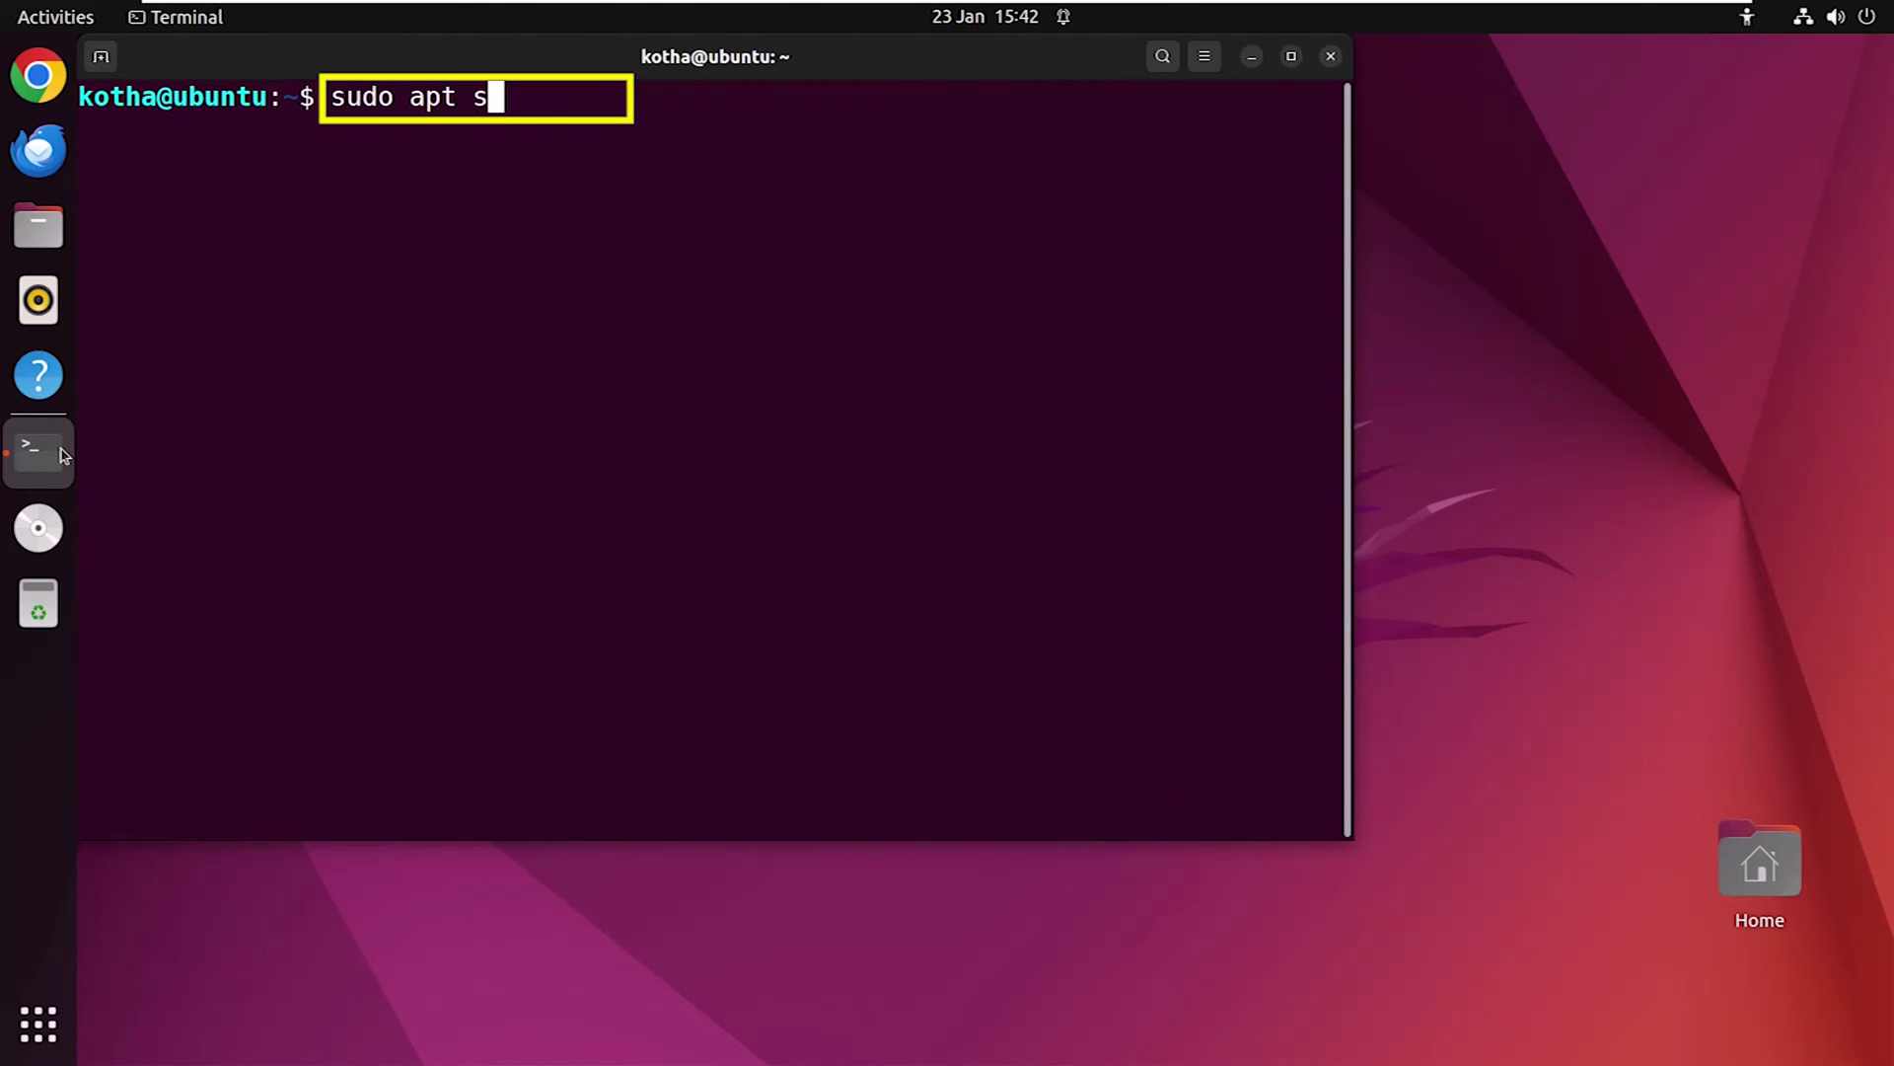
type("how vlc")
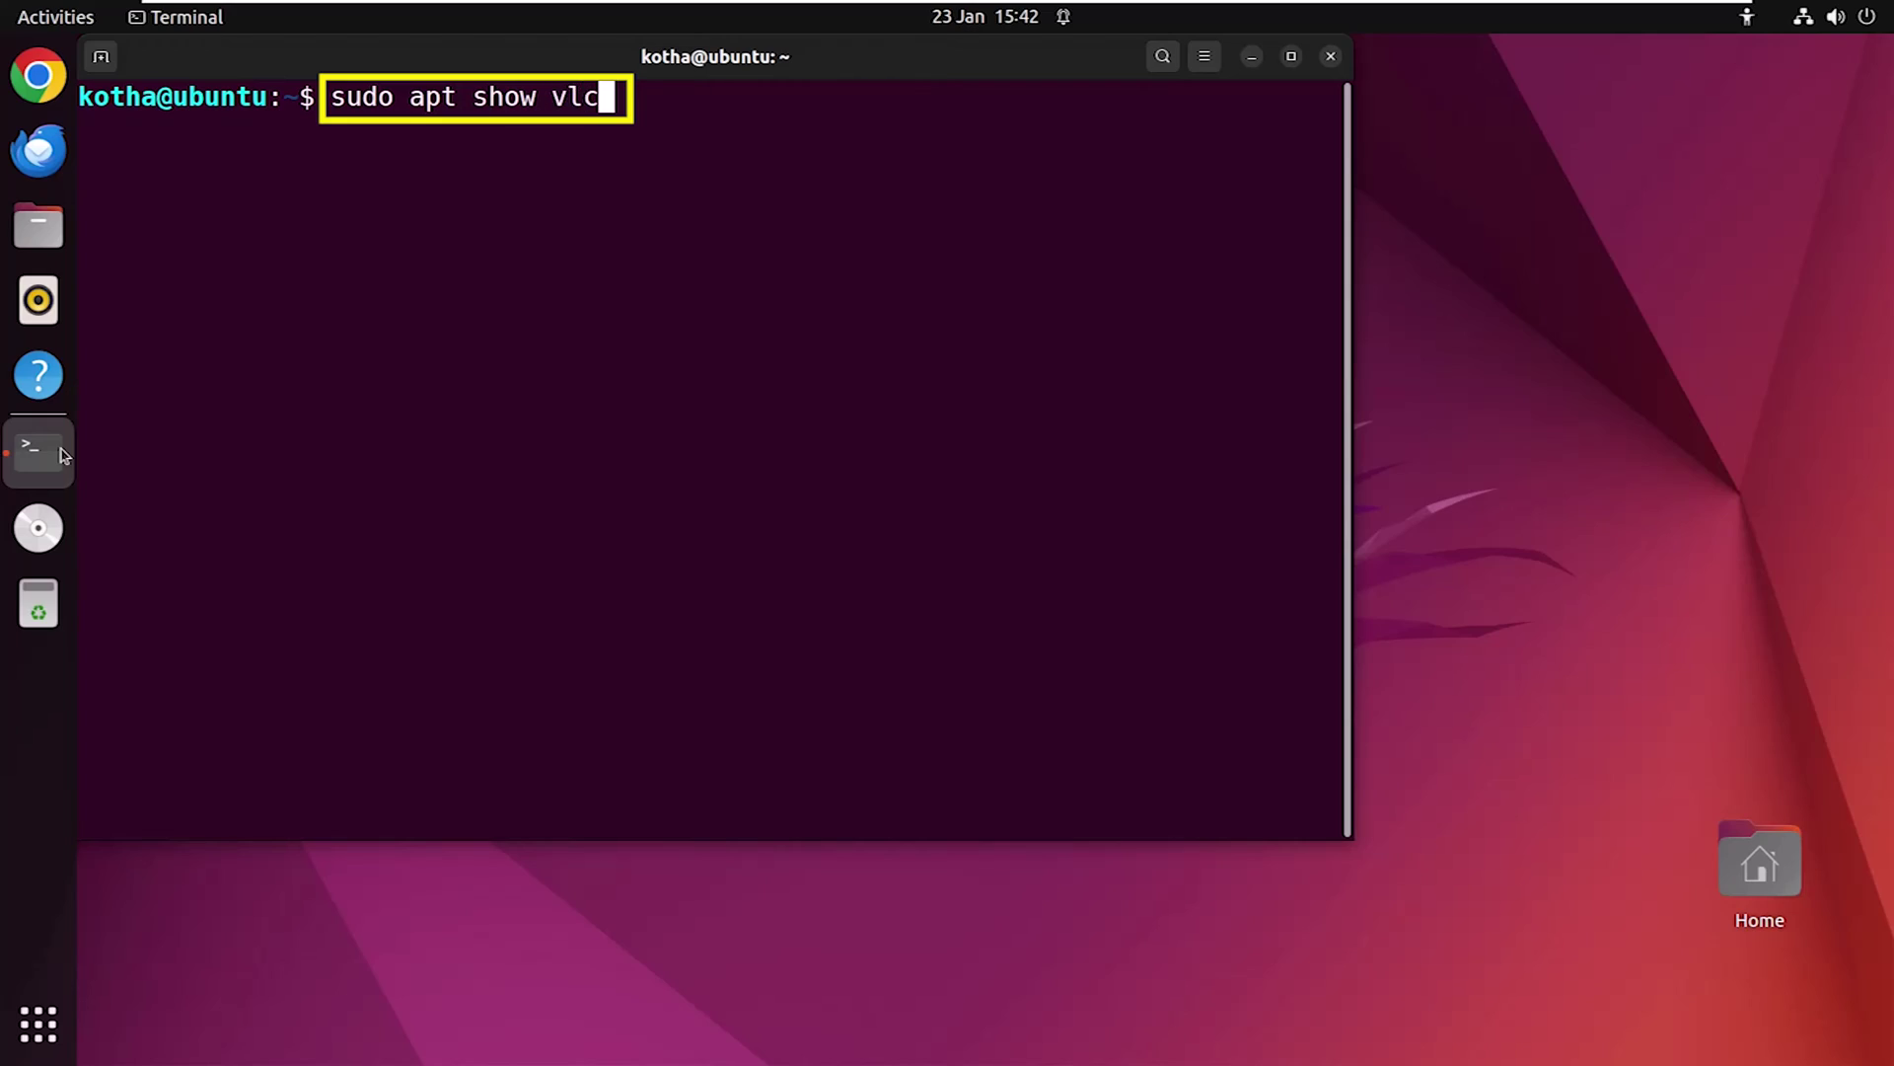
key("Return")
key("Return")
scroll(134, 511, "up", 5)
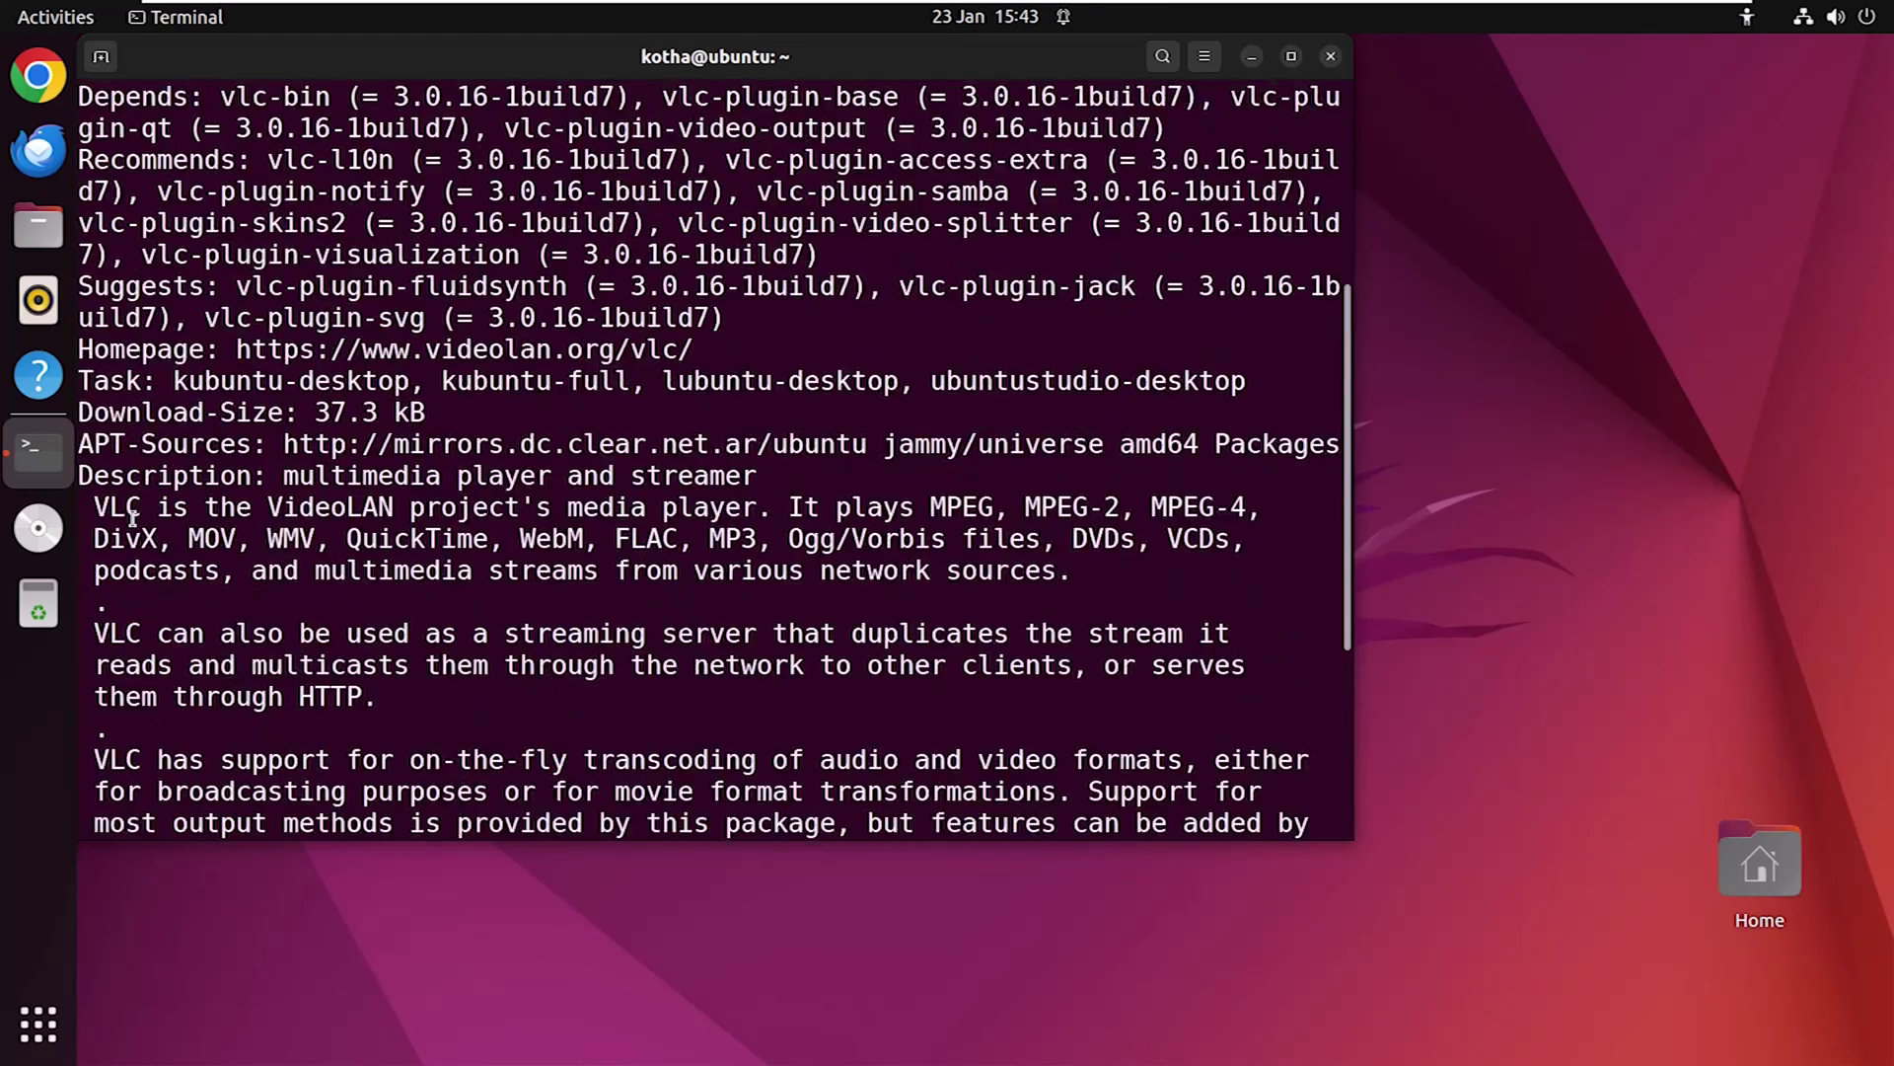
scroll(133, 511, "up", 3)
scroll(135, 511, "up", 3)
scroll(134, 510, "down", 3)
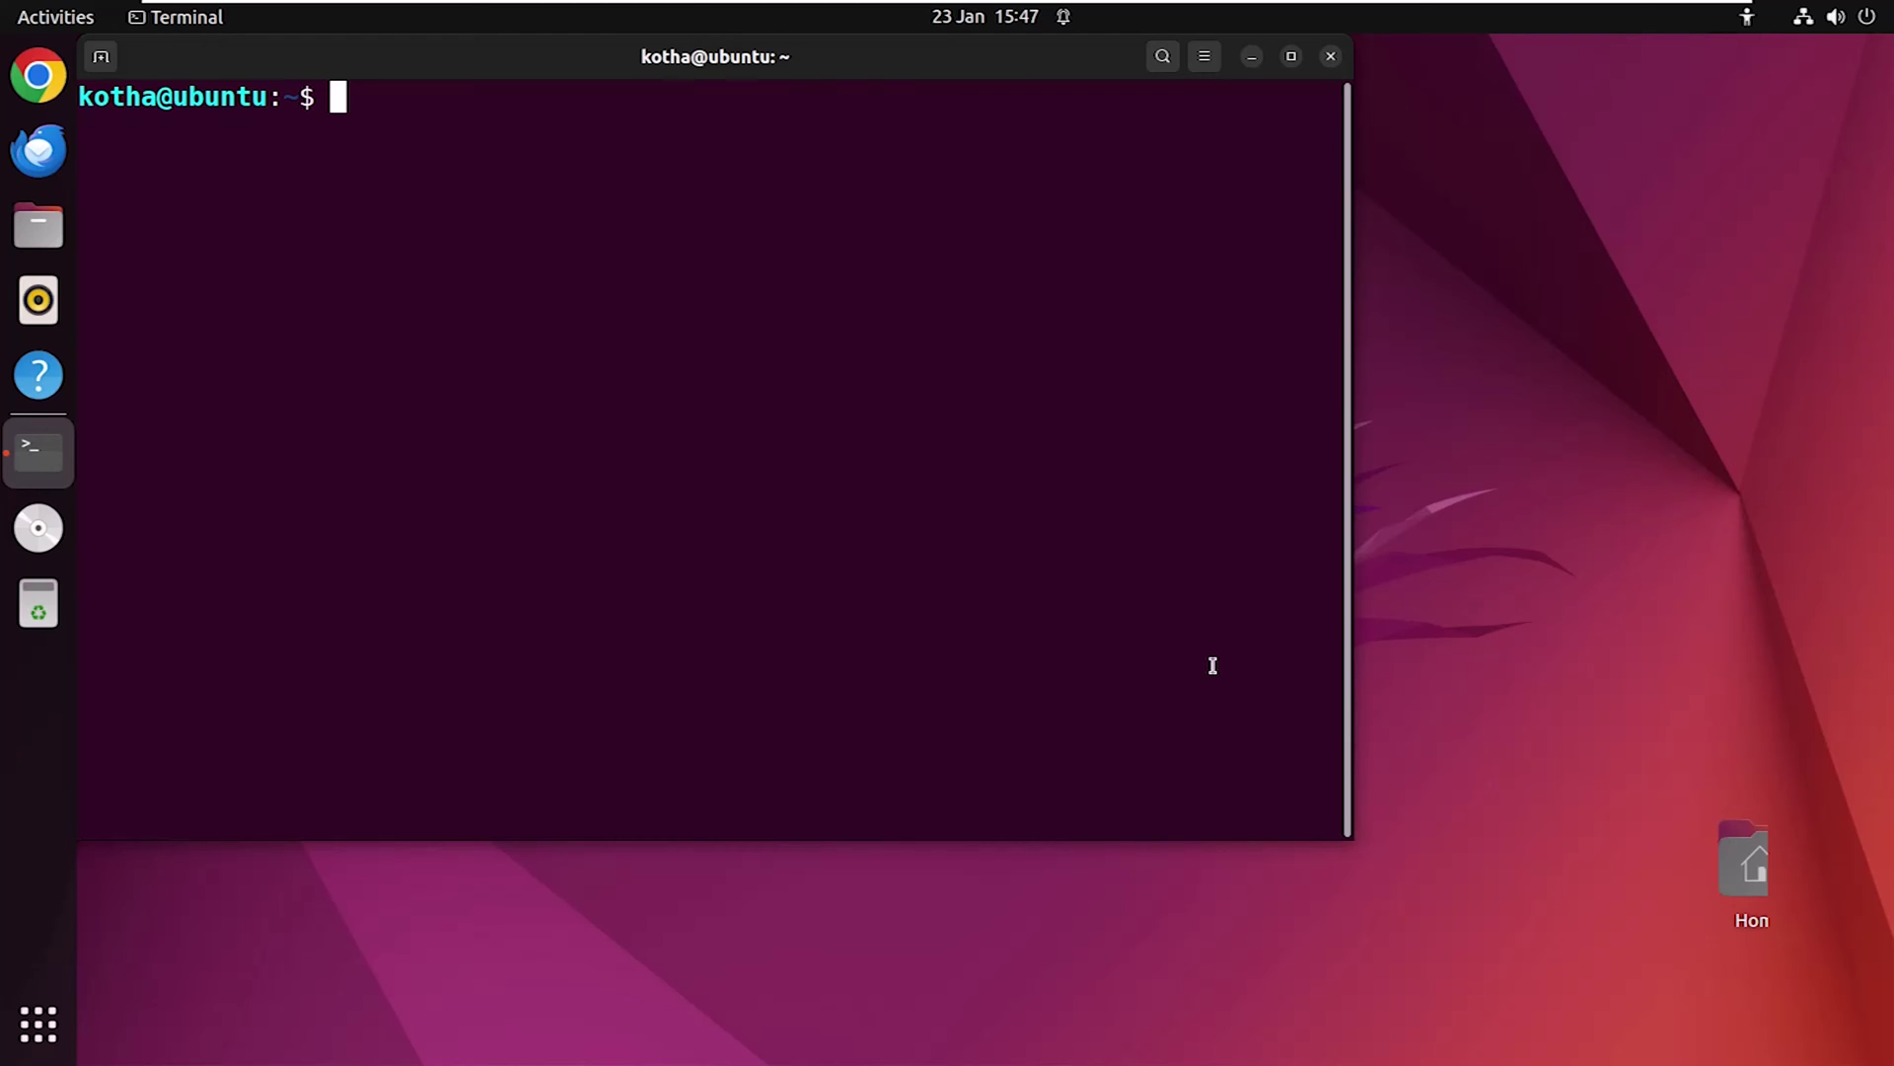
type("apt")
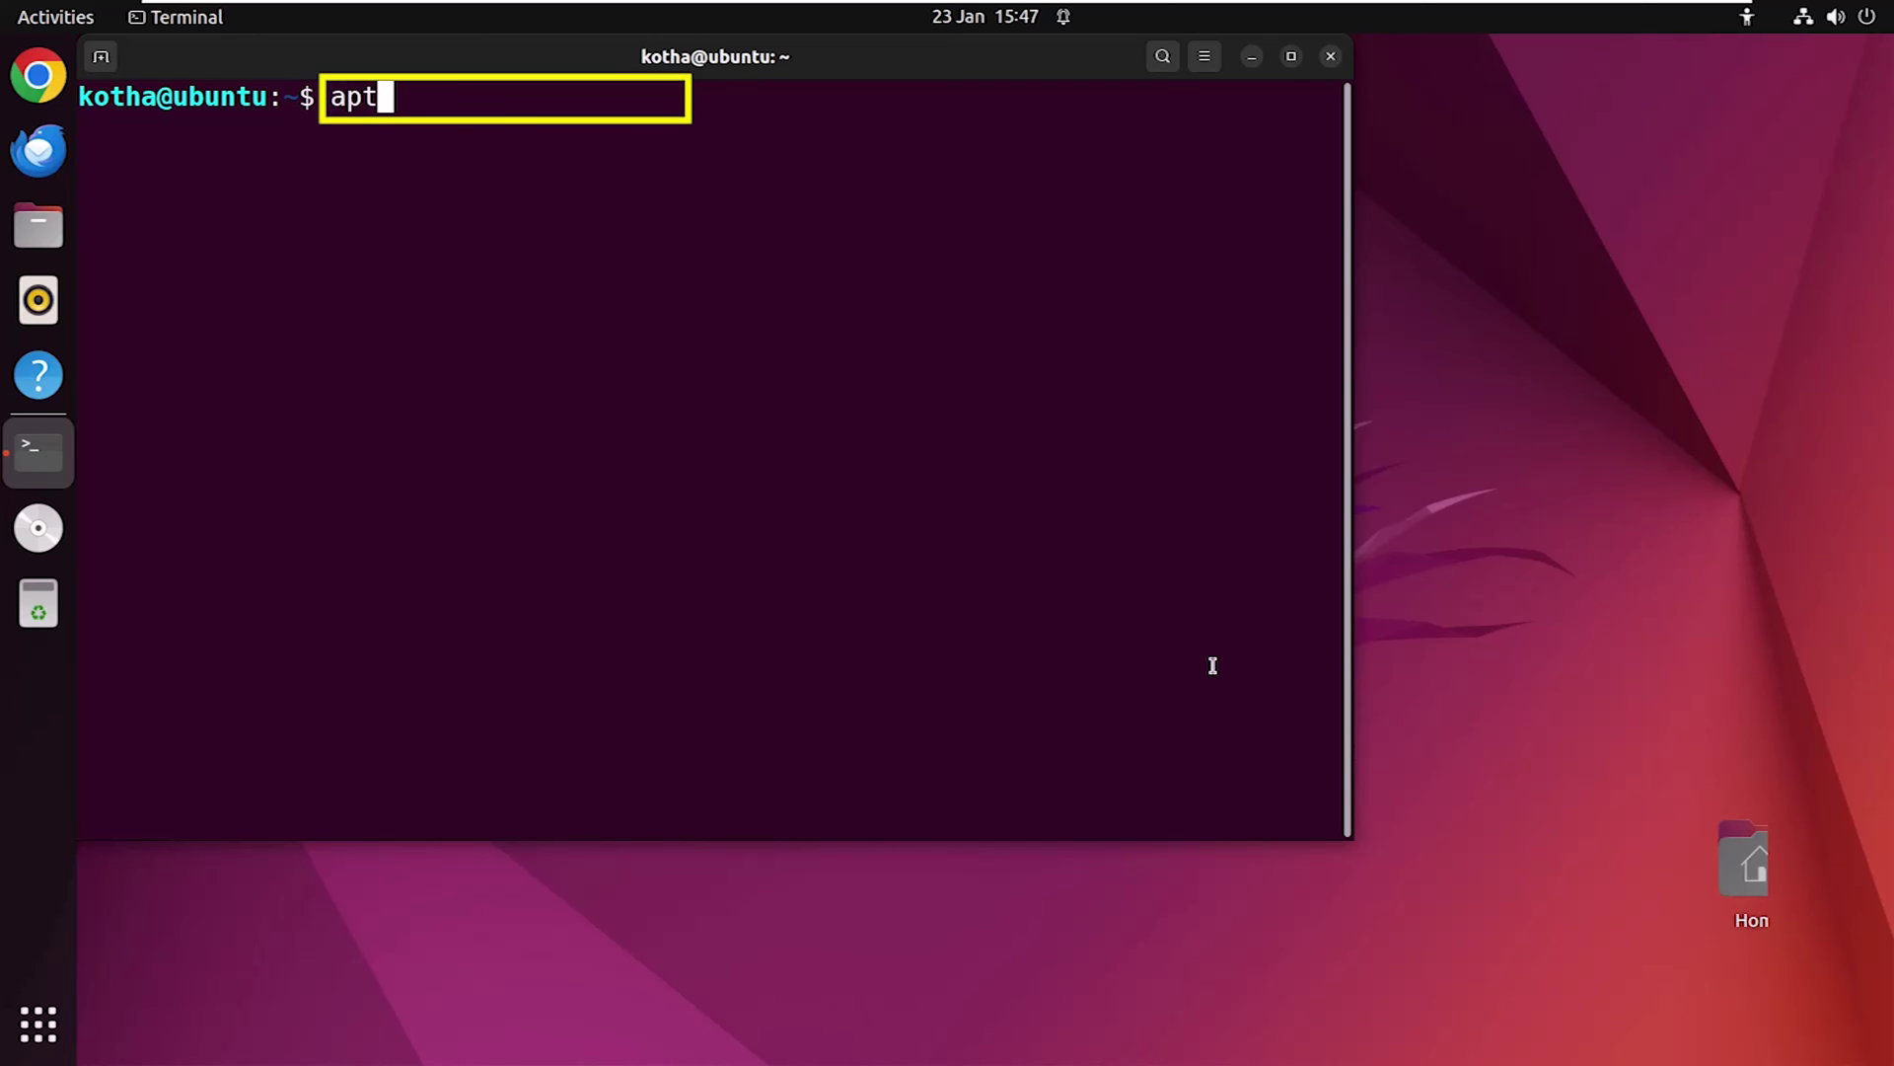
type("-cache")
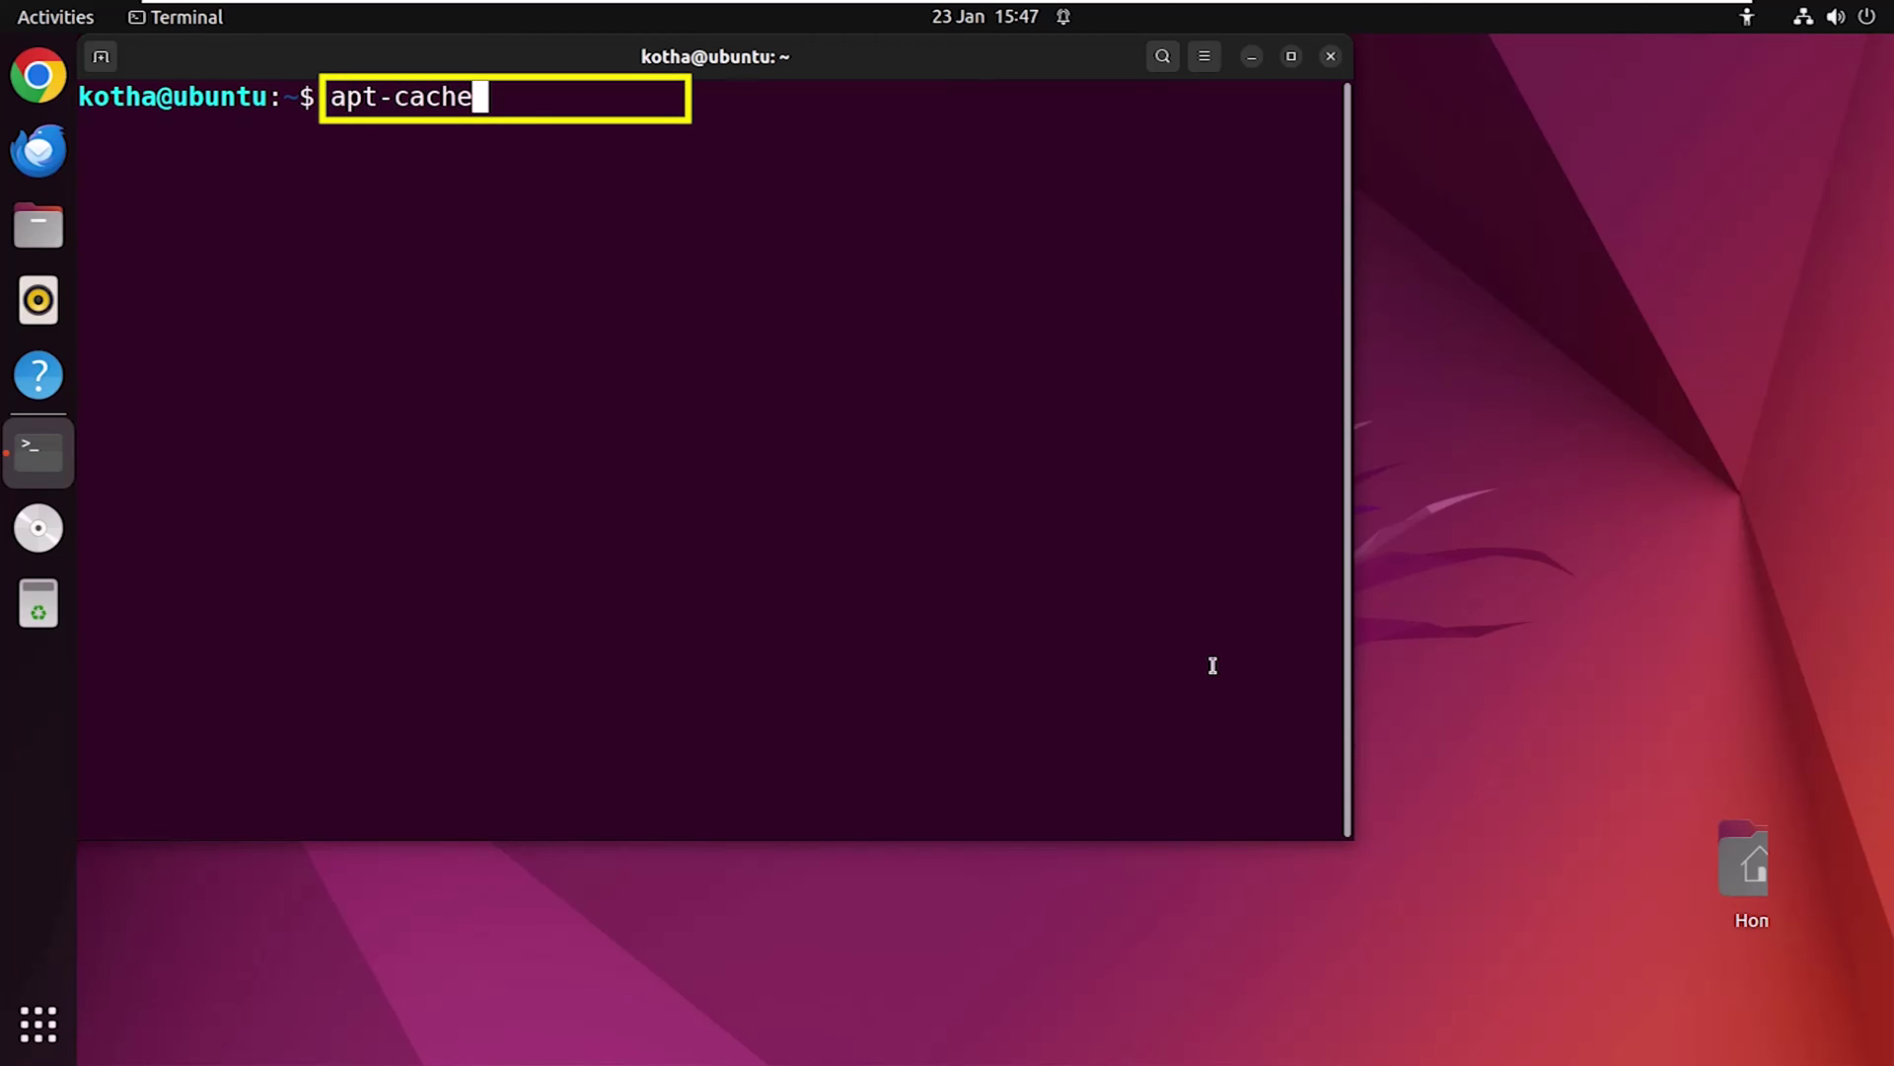
type(" depends")
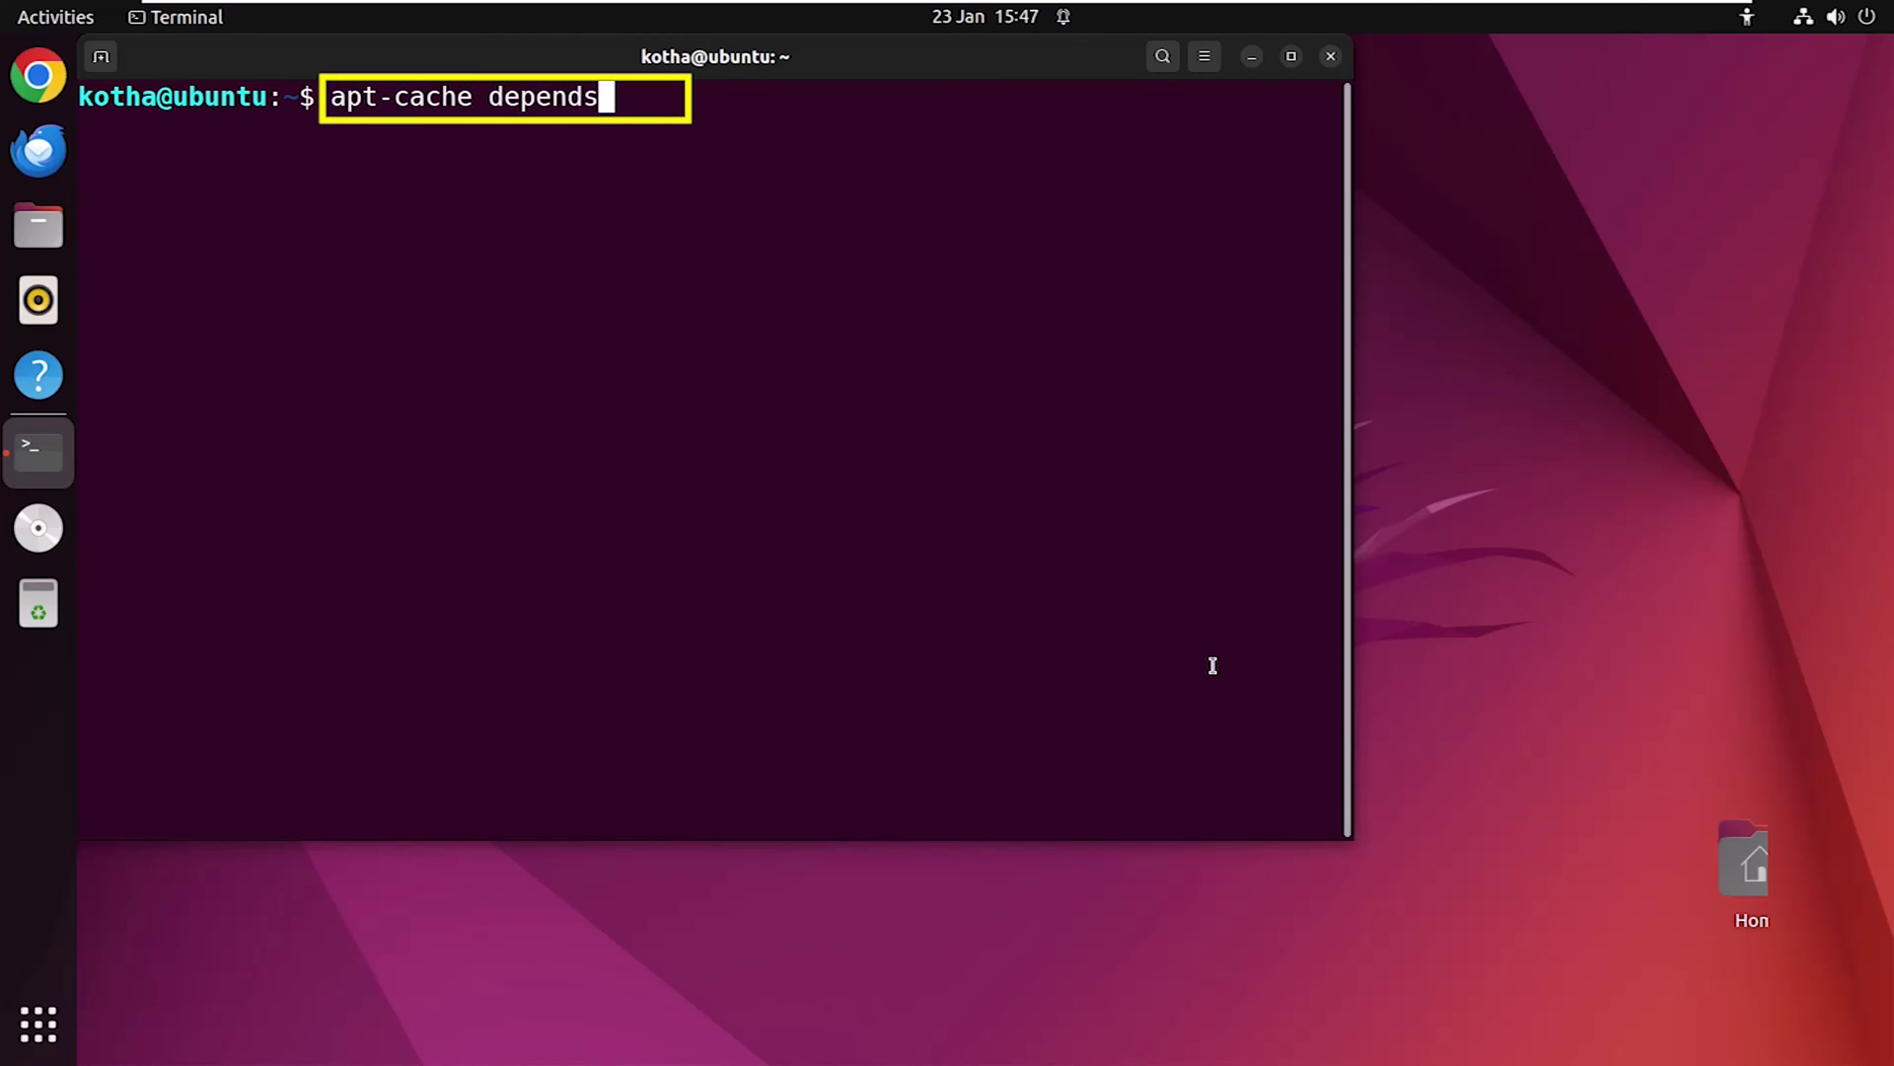
type(" vlc")
- Run 'apt-cache depends vlc' to list VLC's dependencies
key("Return")
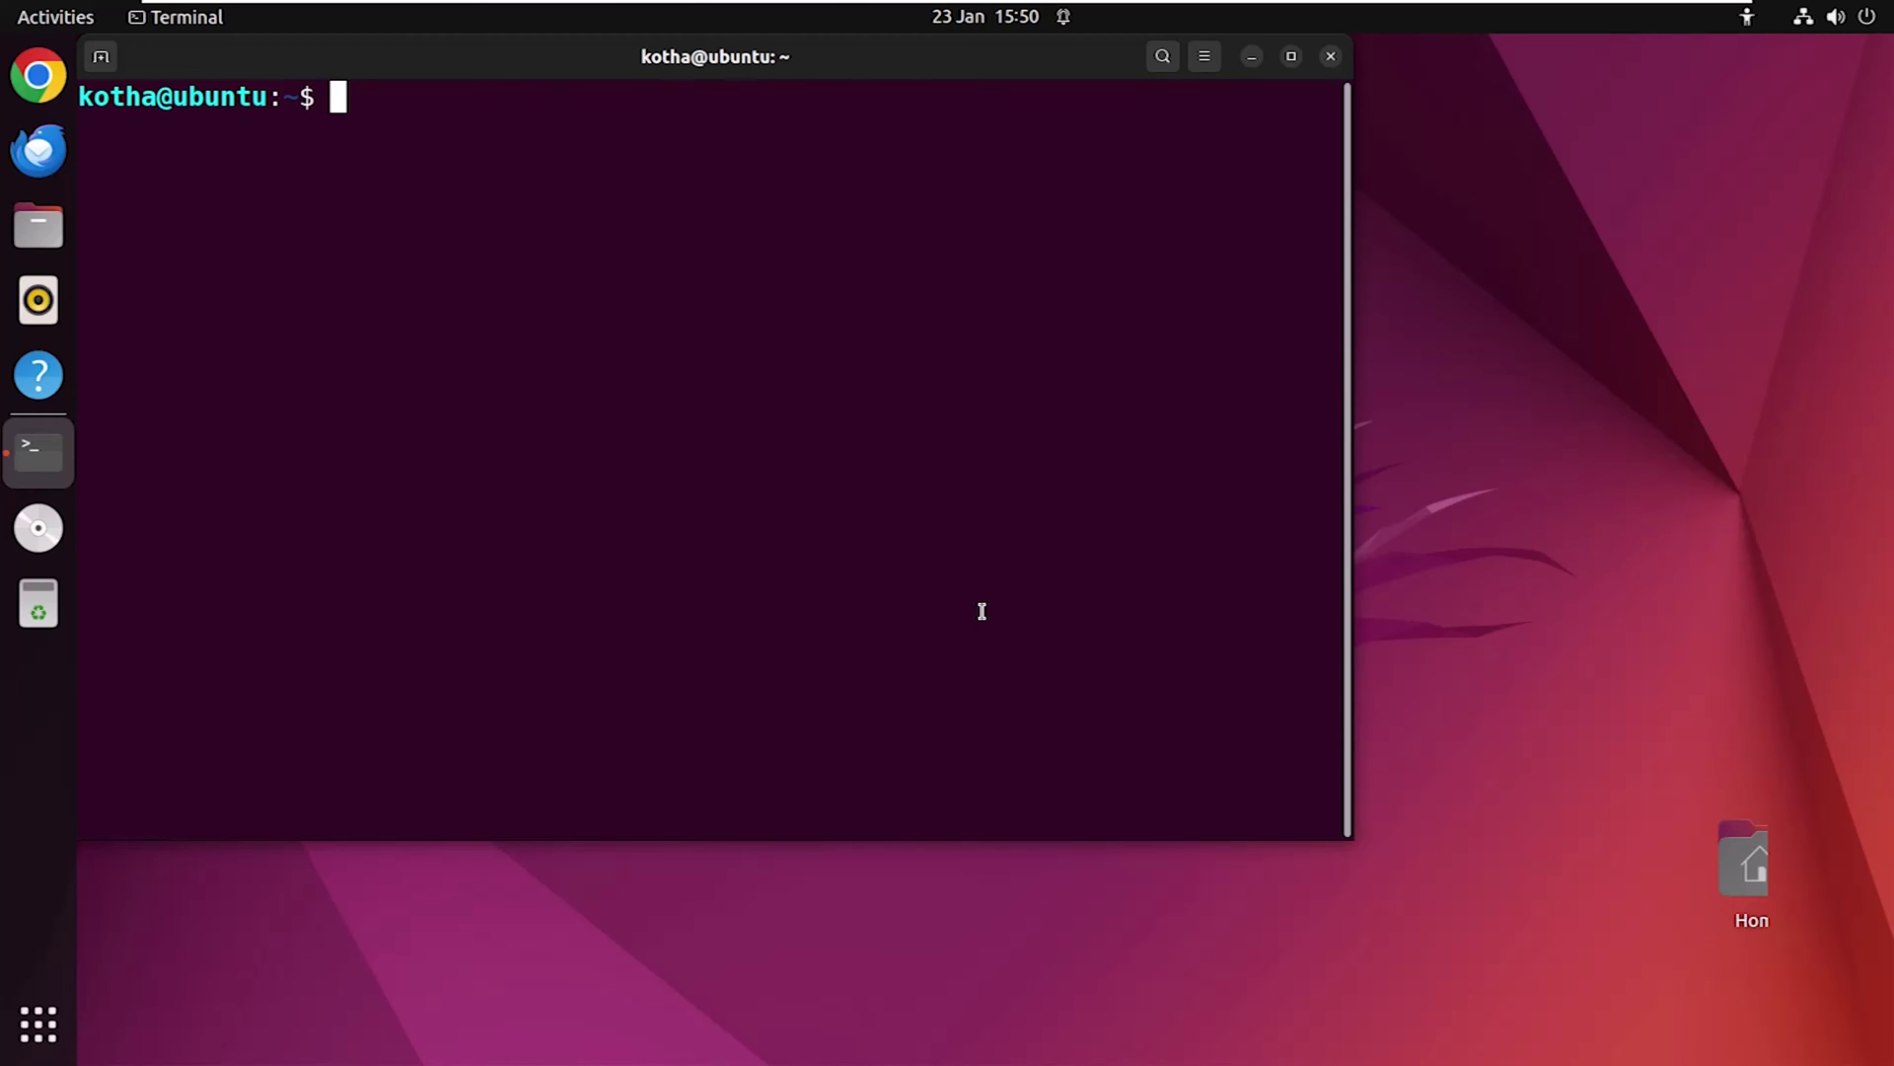
type("sudo apt ")
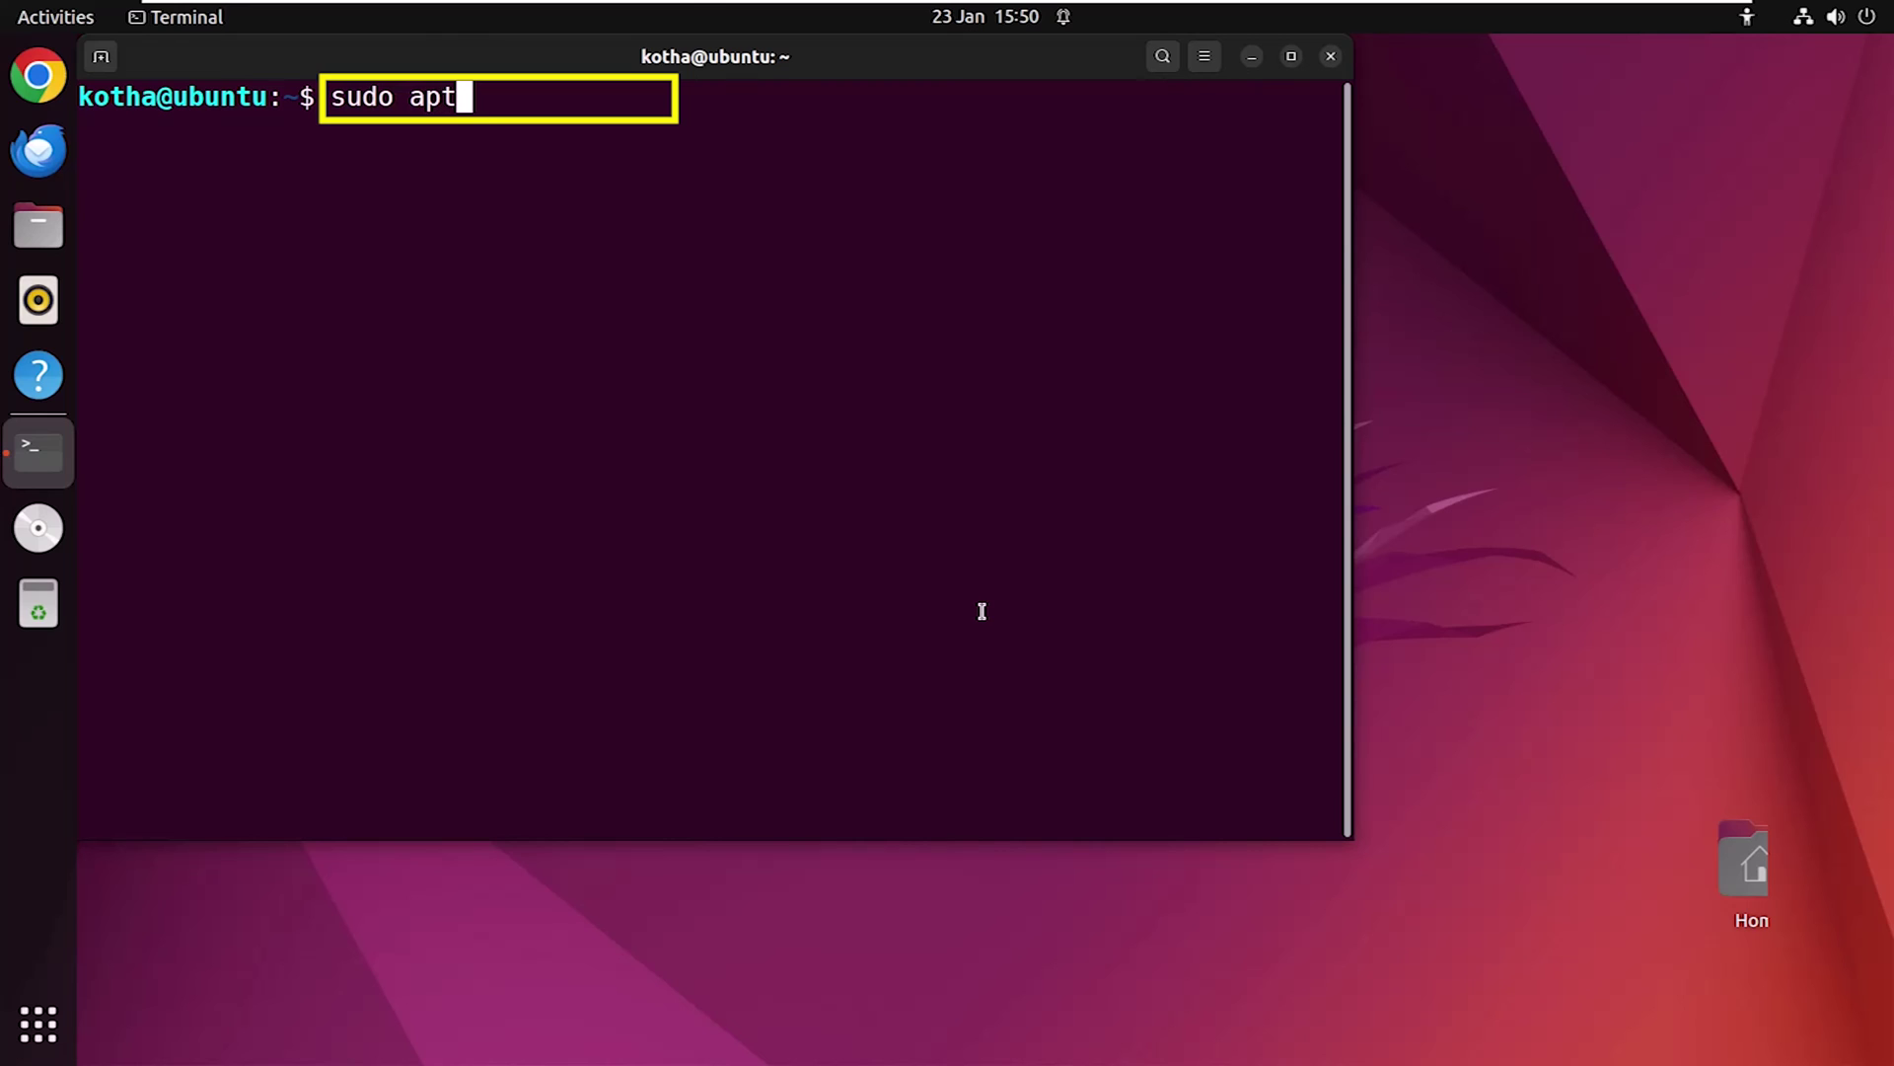
type("install")
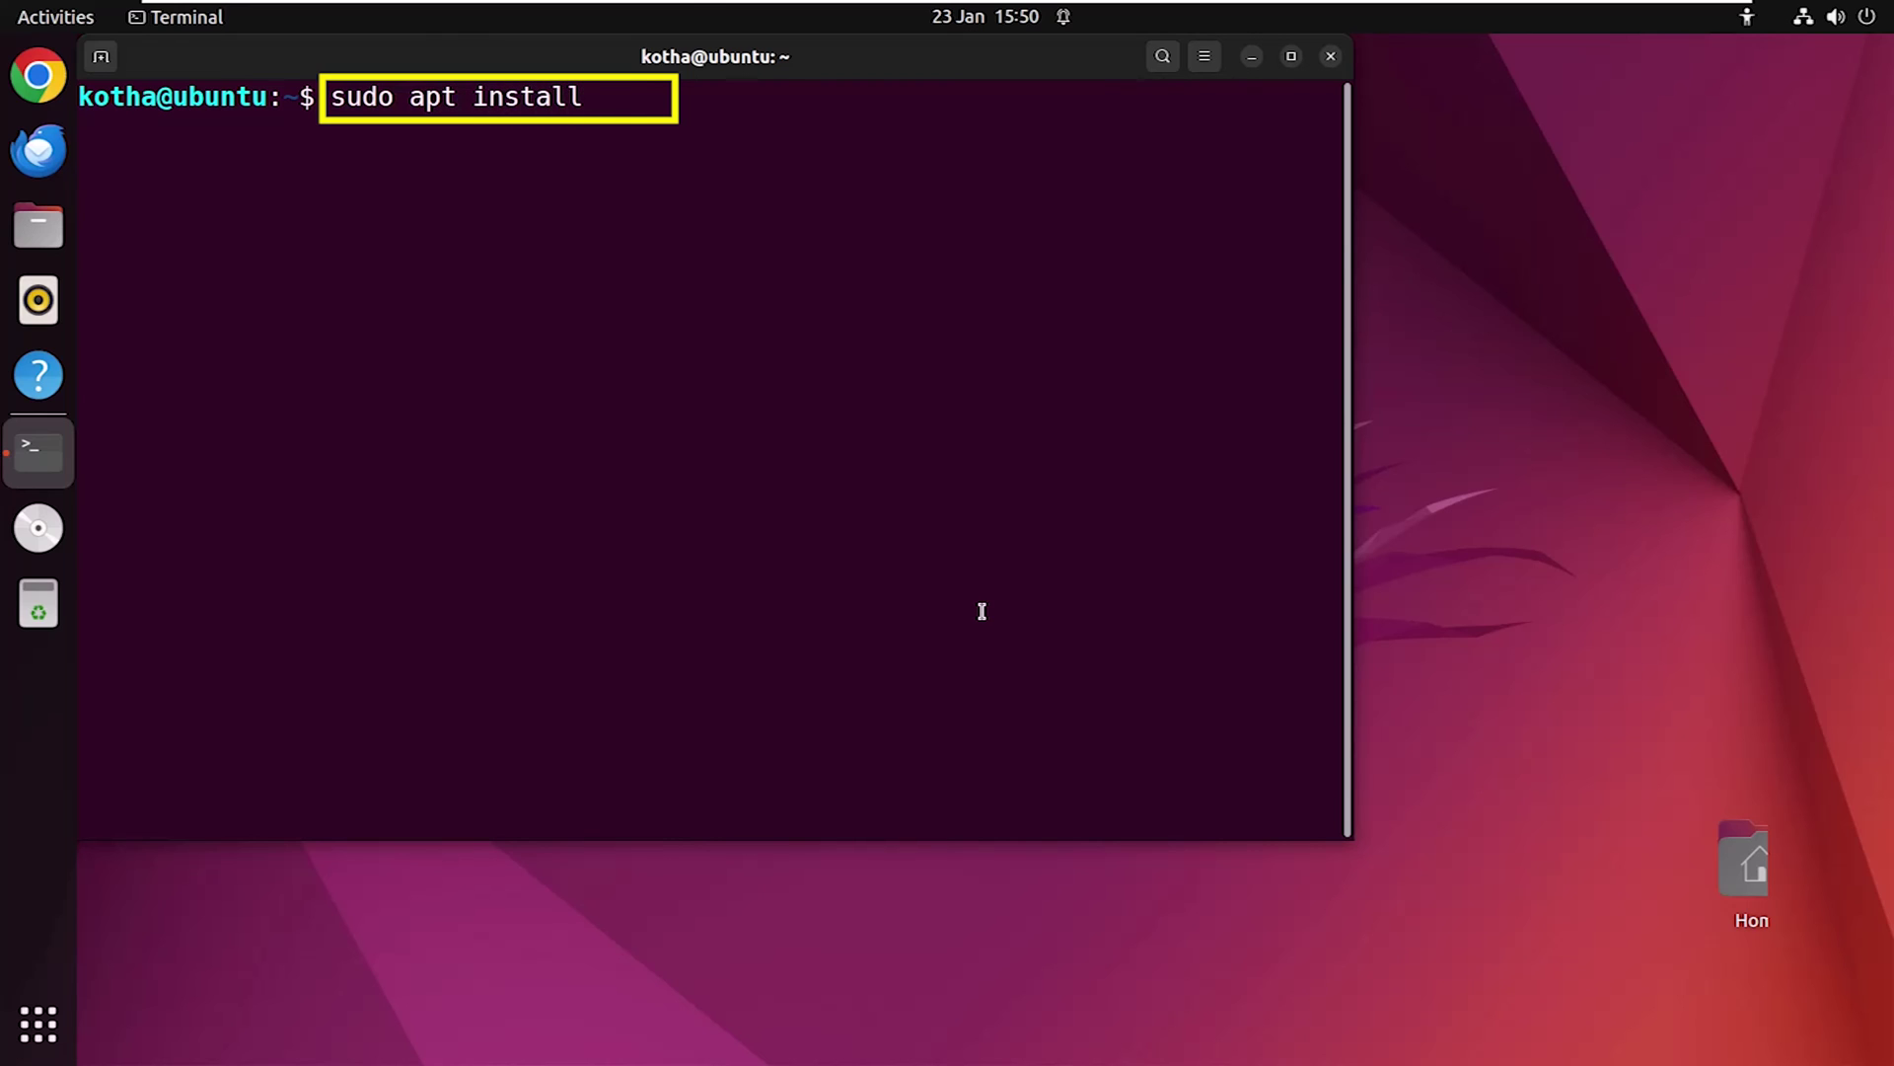
type(" vlc")
- Install VLC with 'sudo apt install vlc', confirming with y at the continue prompt
key("Return")
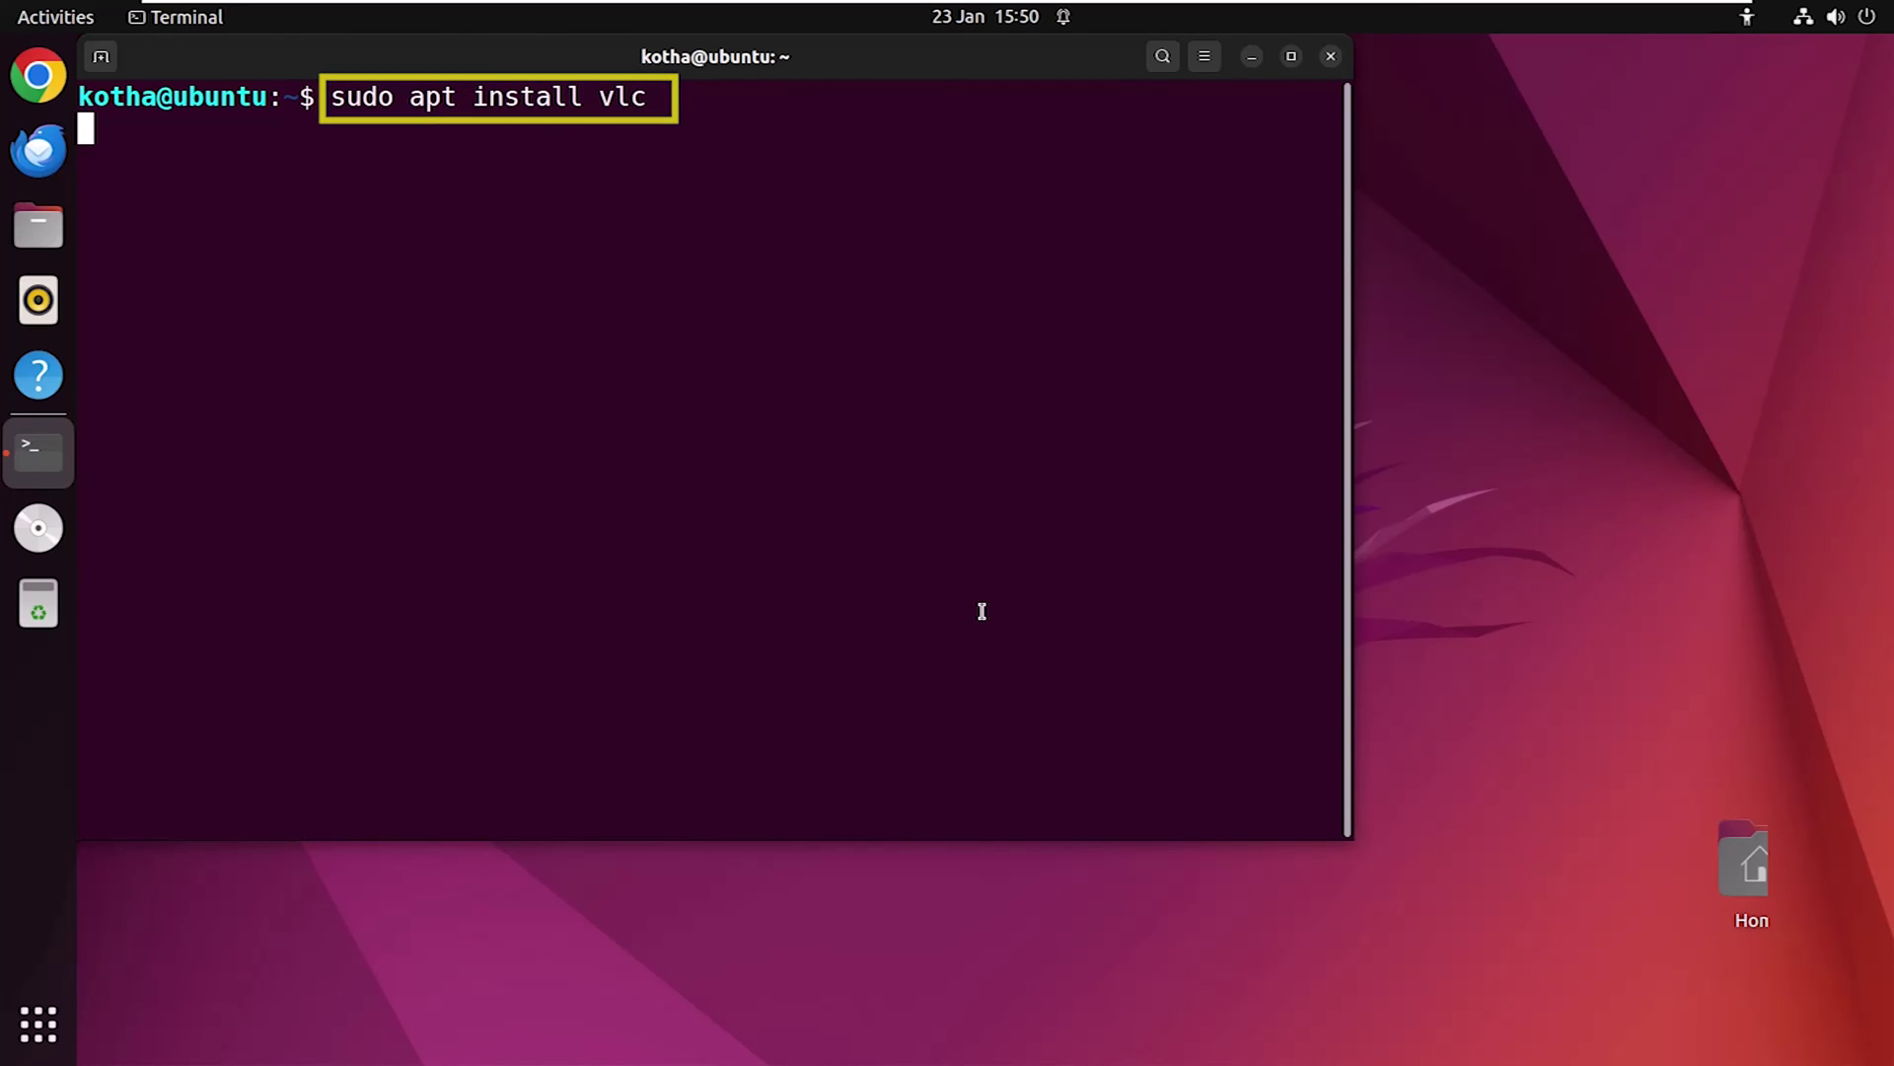
type("y")
key("Return")
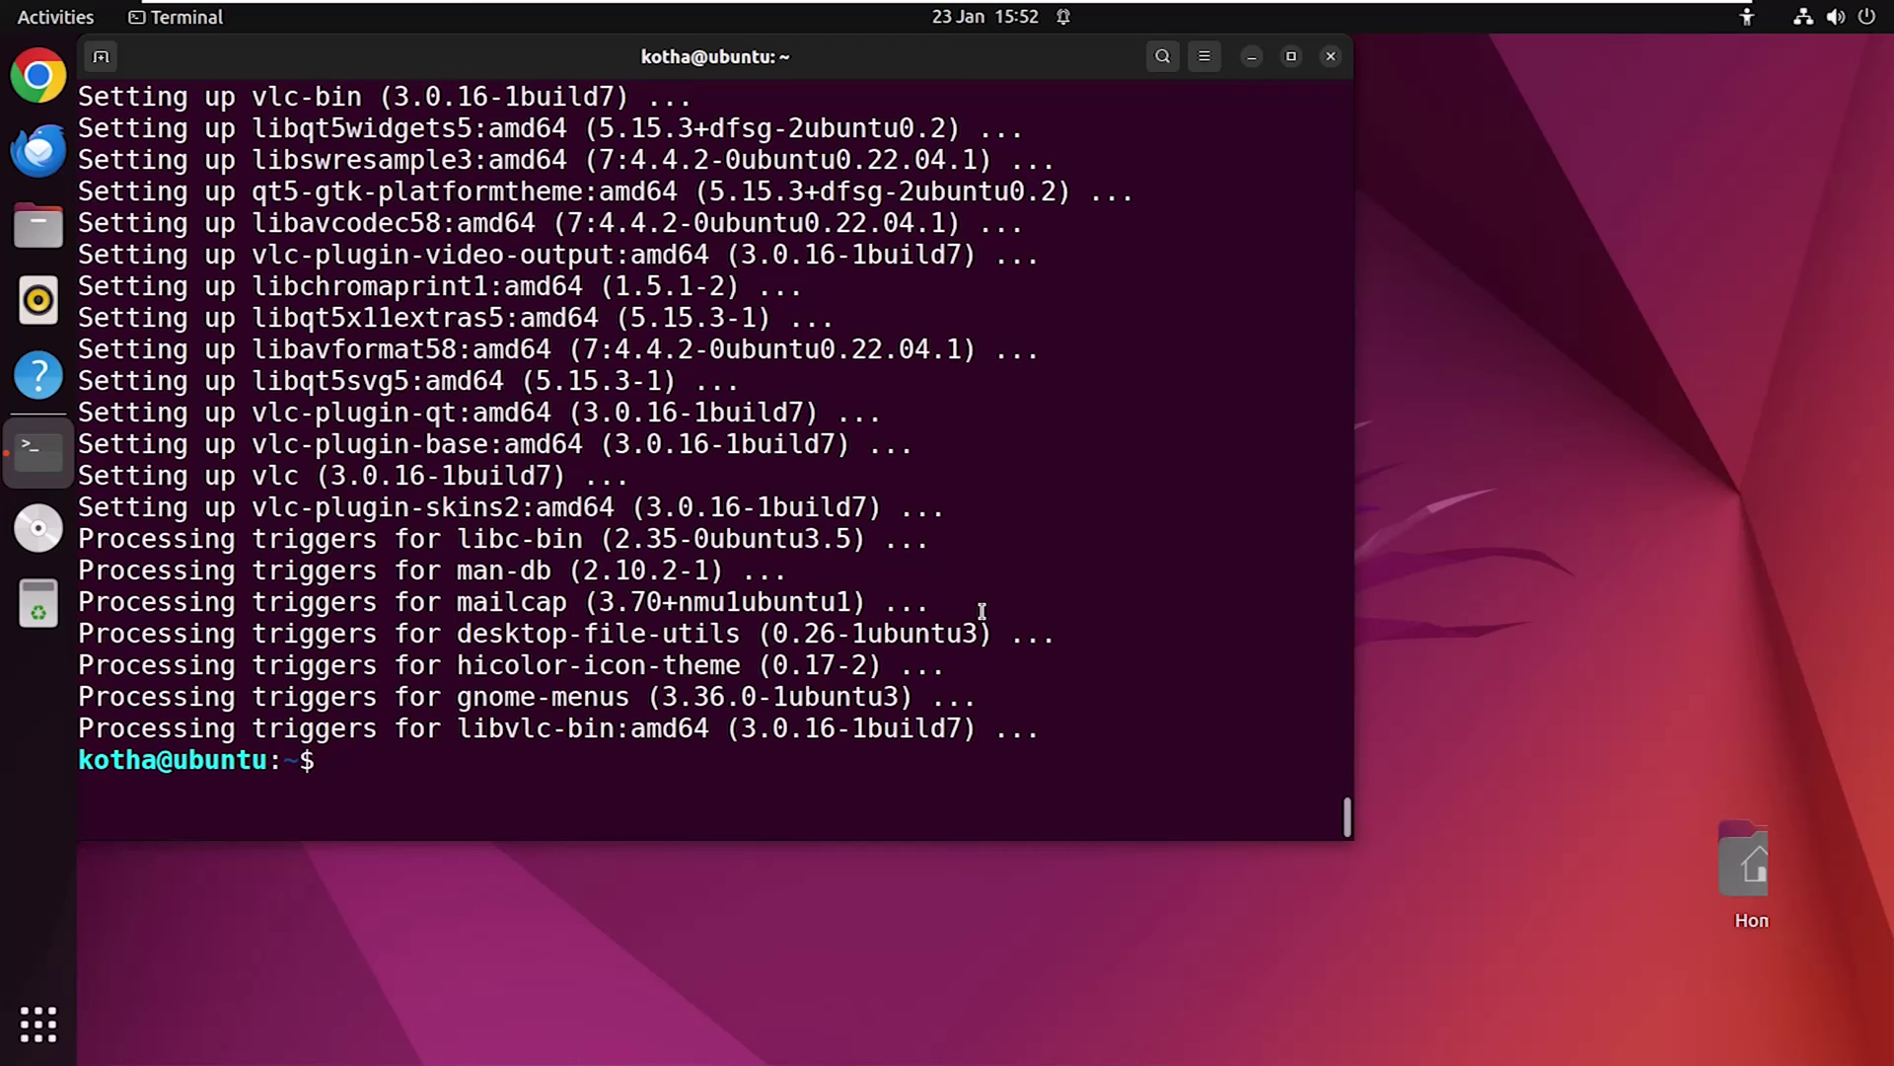
type("dpkg -")
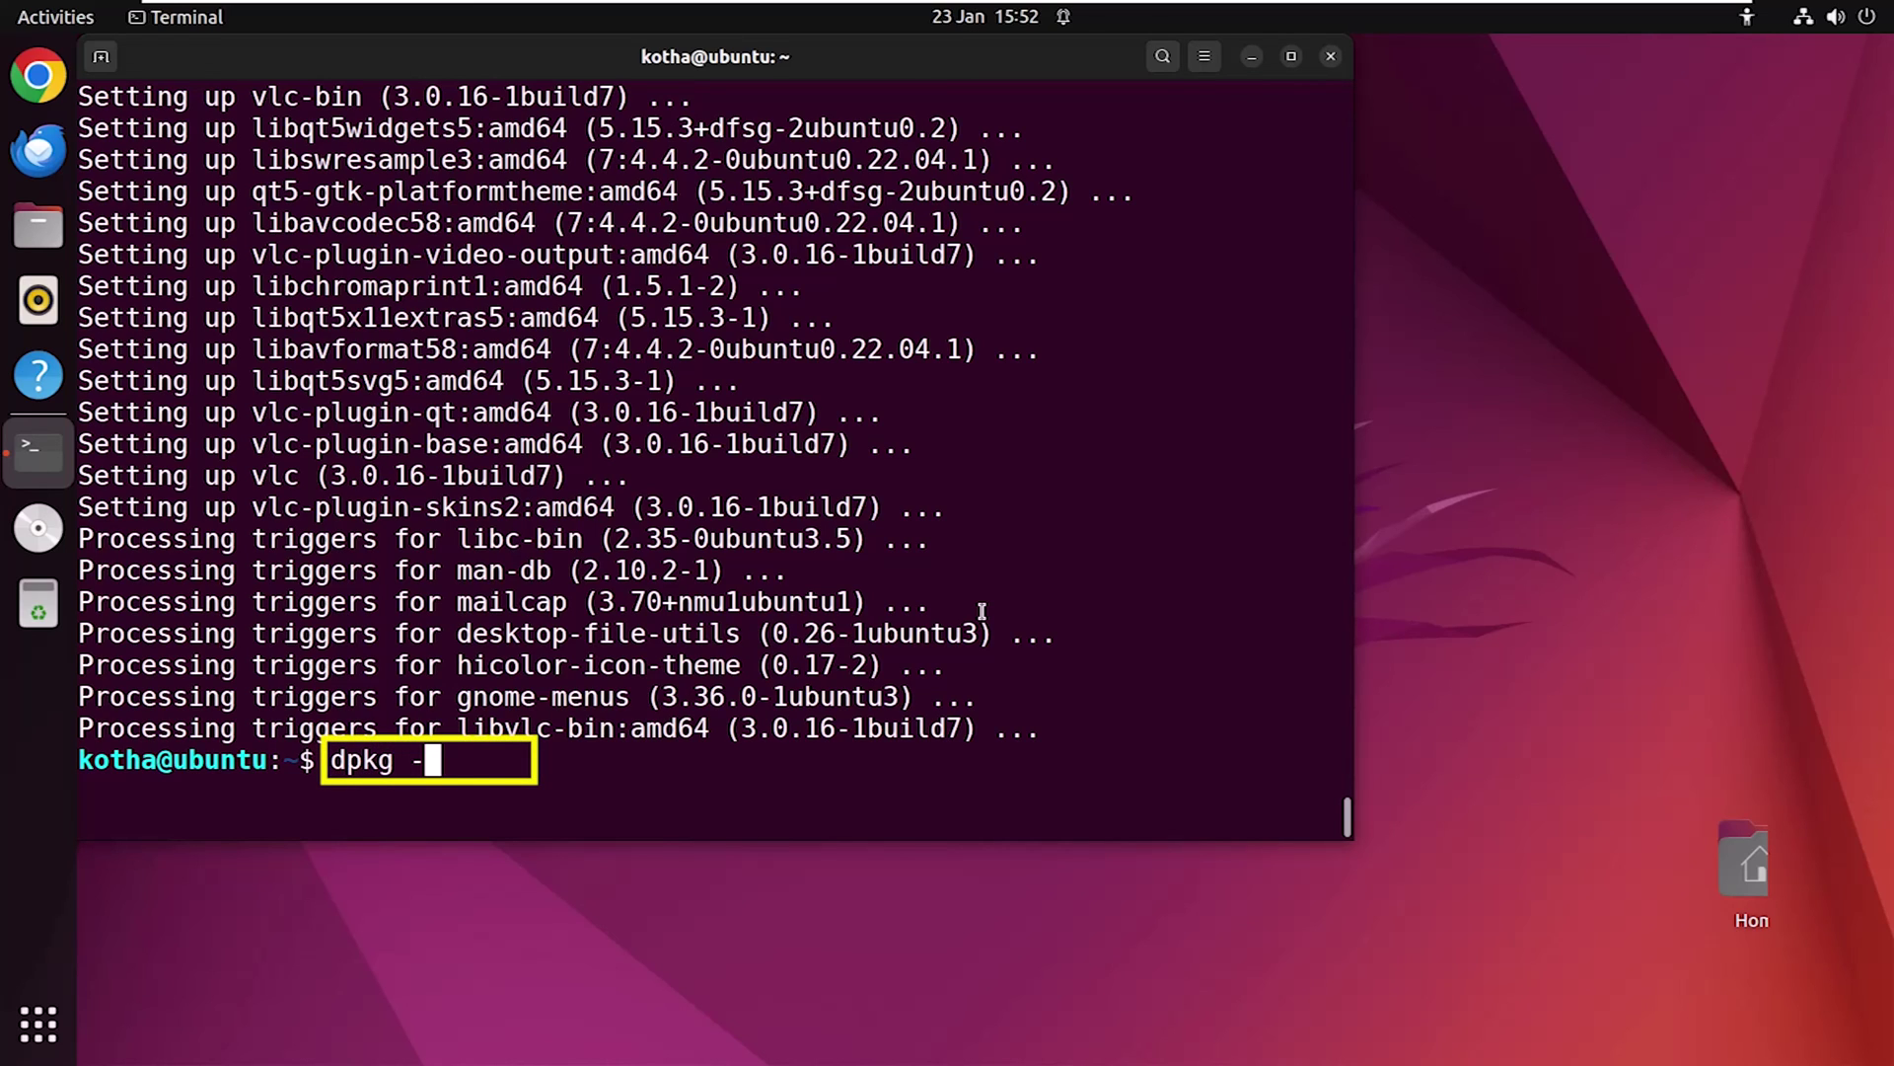
type("s vlc")
- Run 'dpkg -s vlc' to show VLC's installed status and Depends list
key("Return")
scroll(741, 824, "up", 4)
scroll(742, 822, "up", 2)
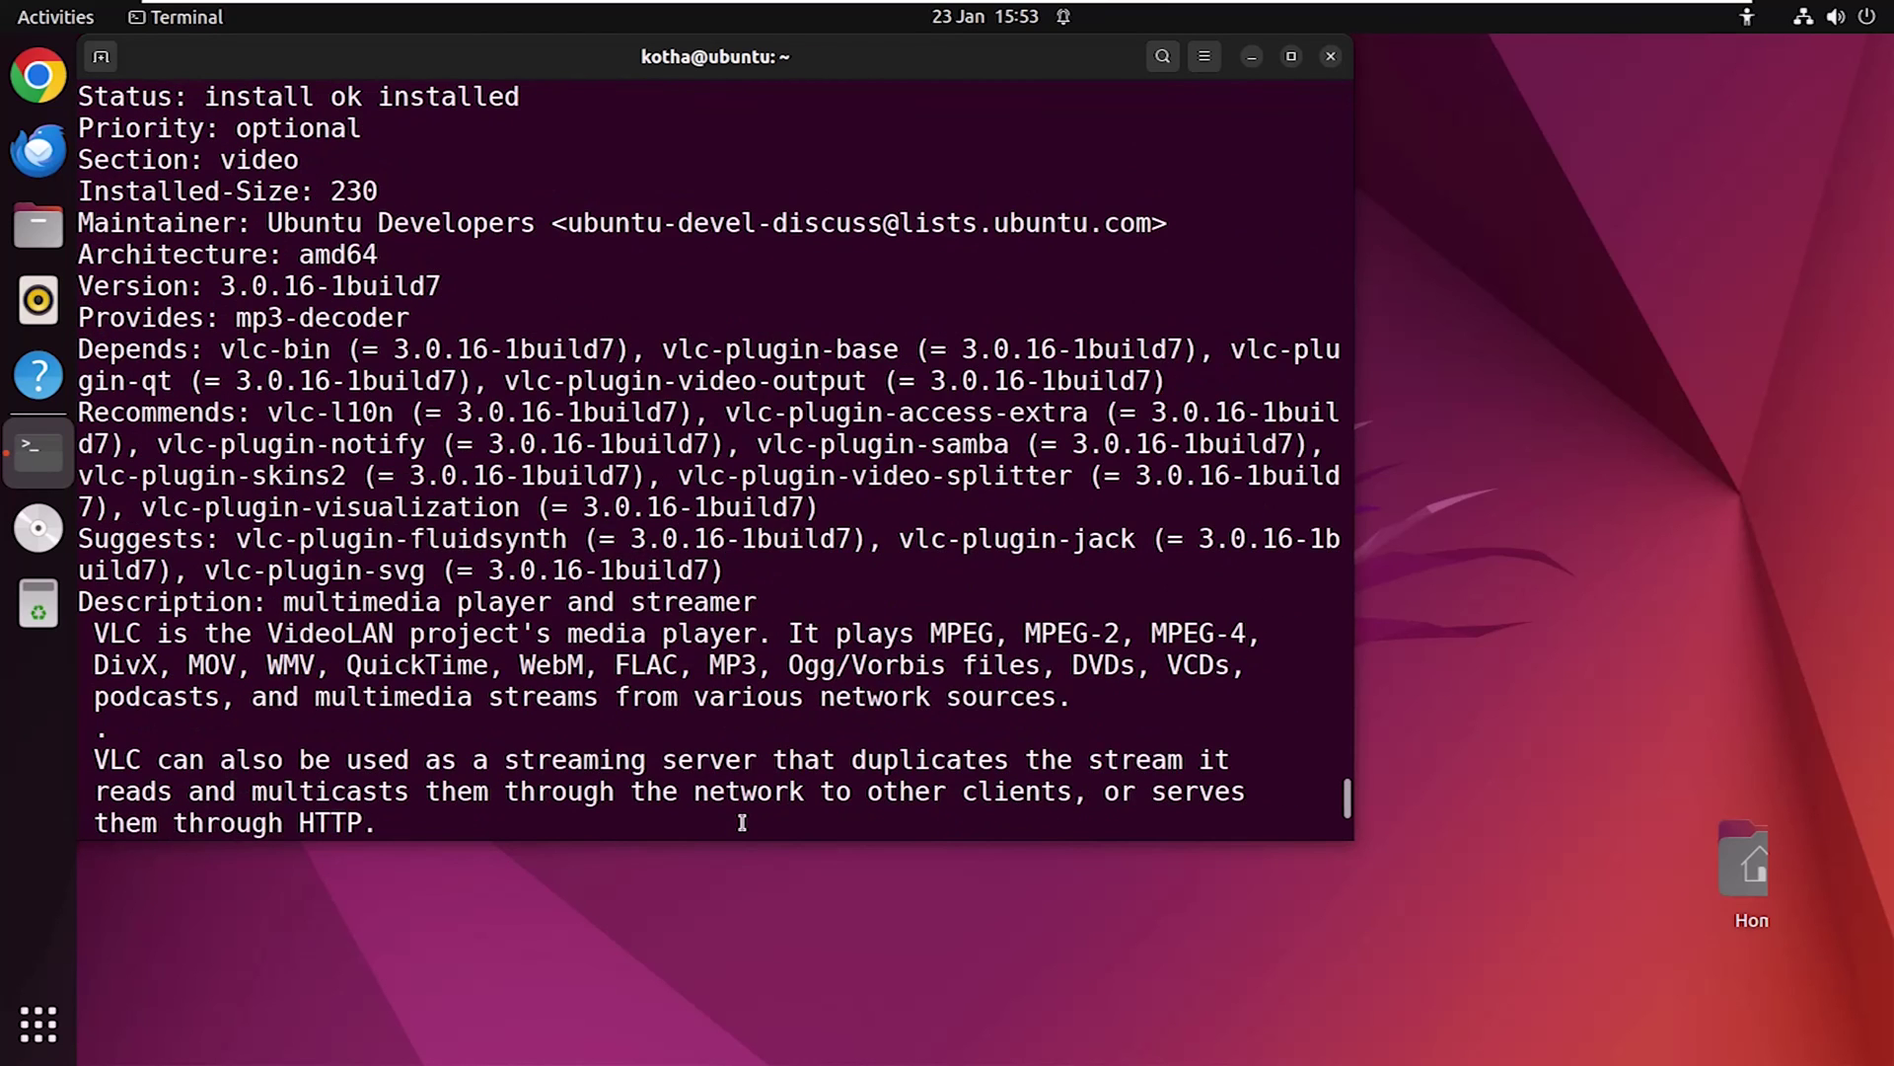
scroll(742, 824, "up", 1)
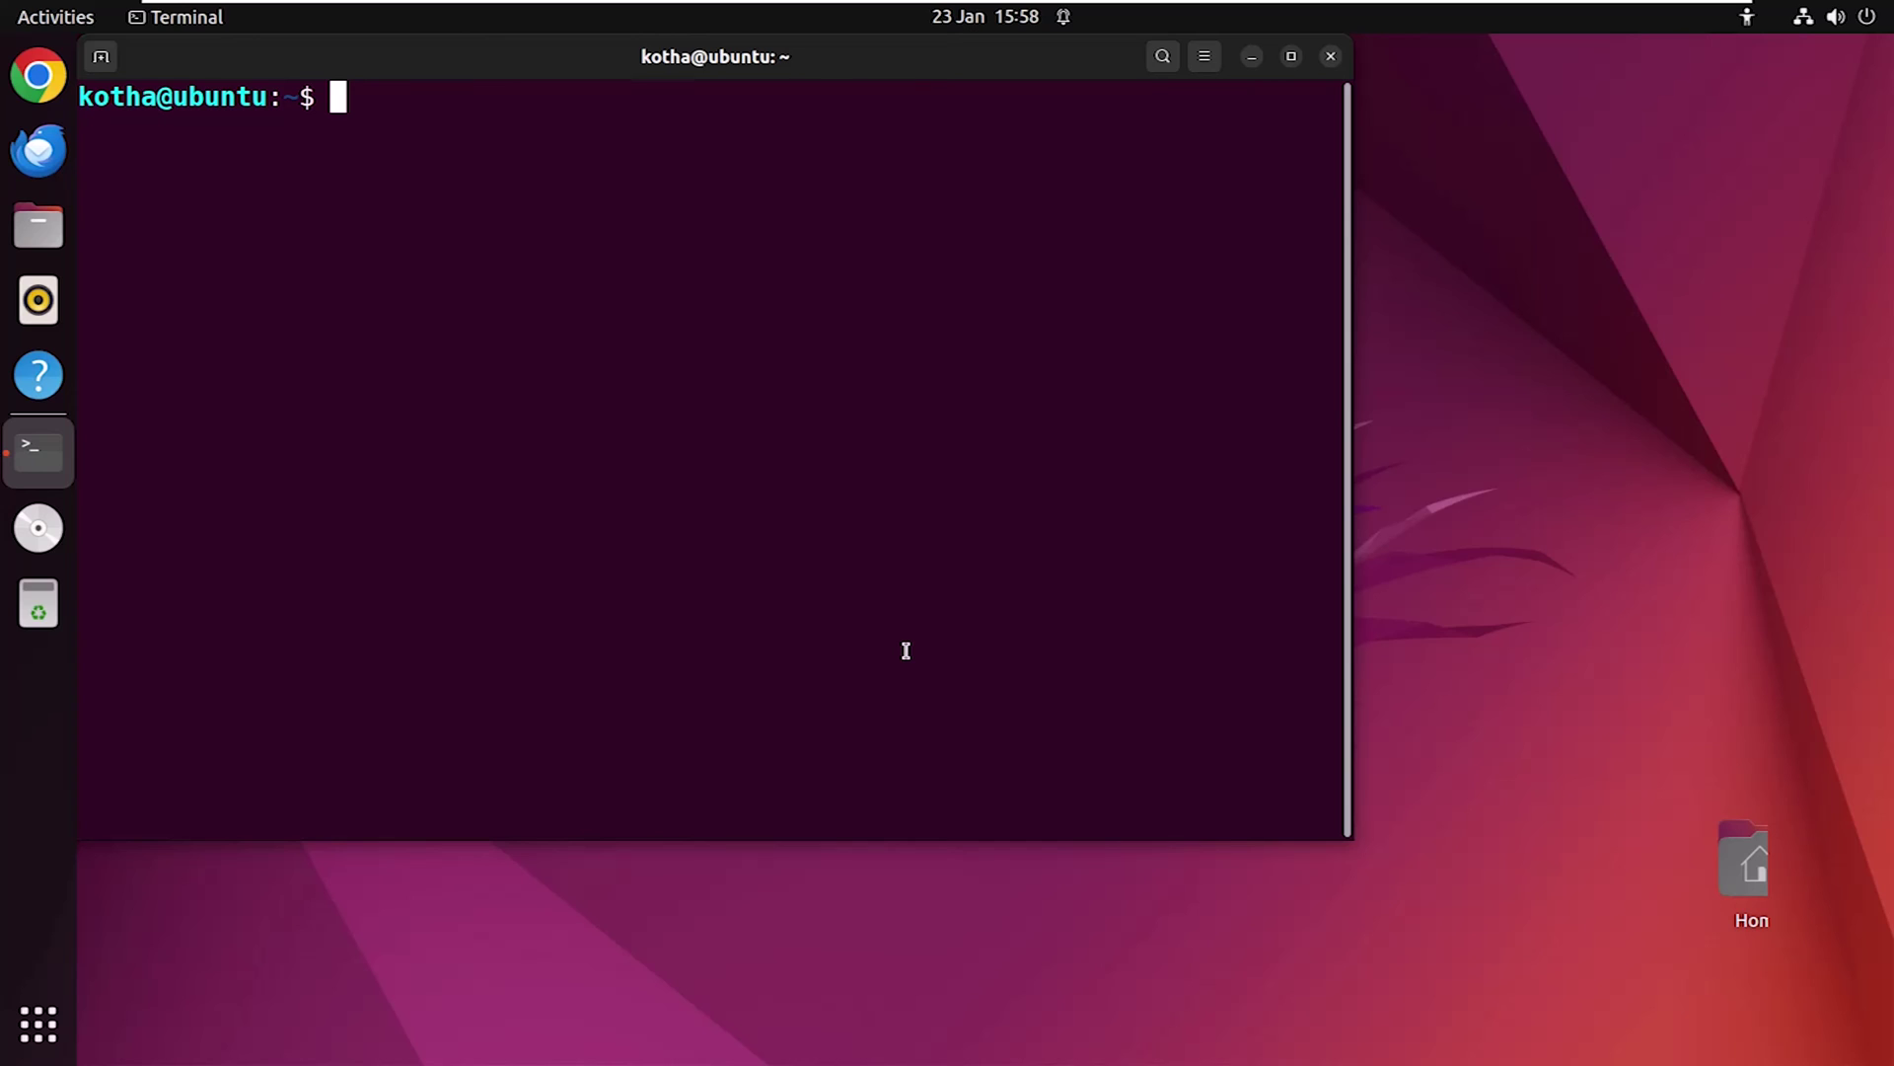
type("sudo apt-")
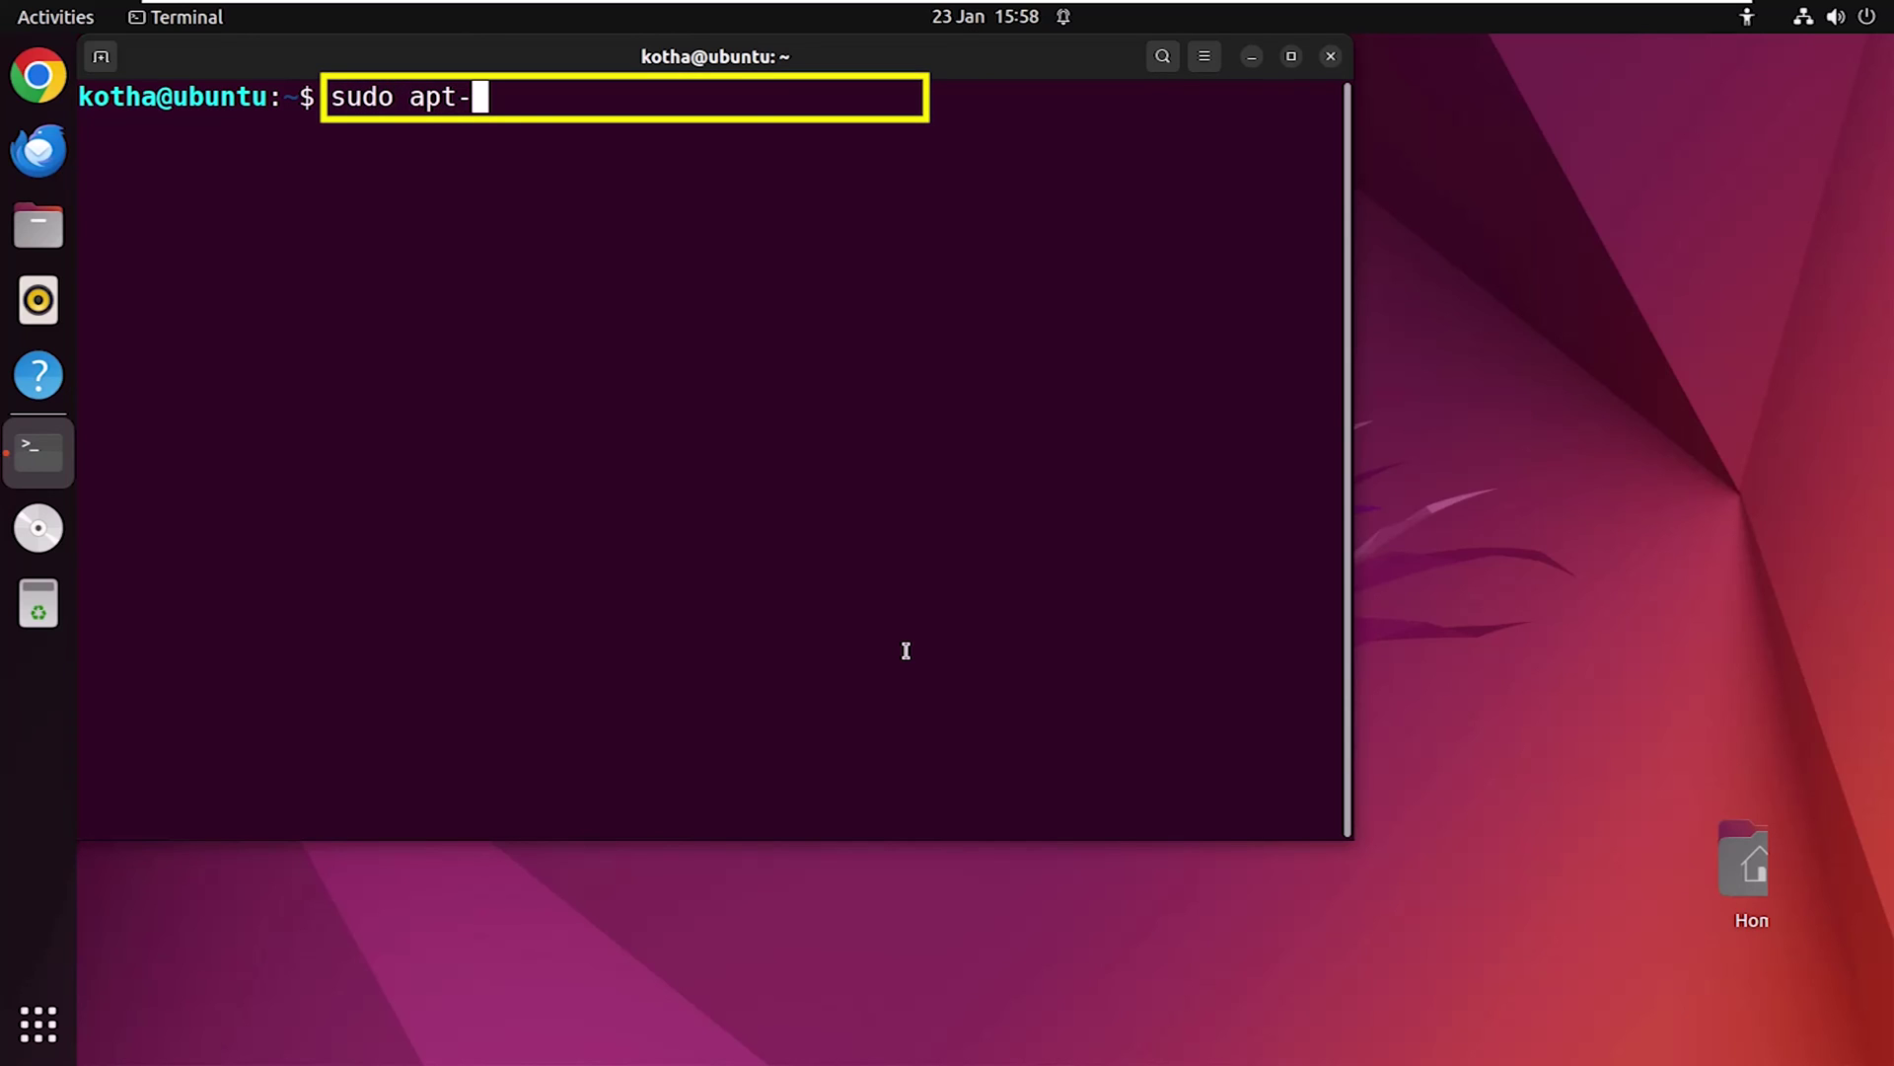
type("get inst")
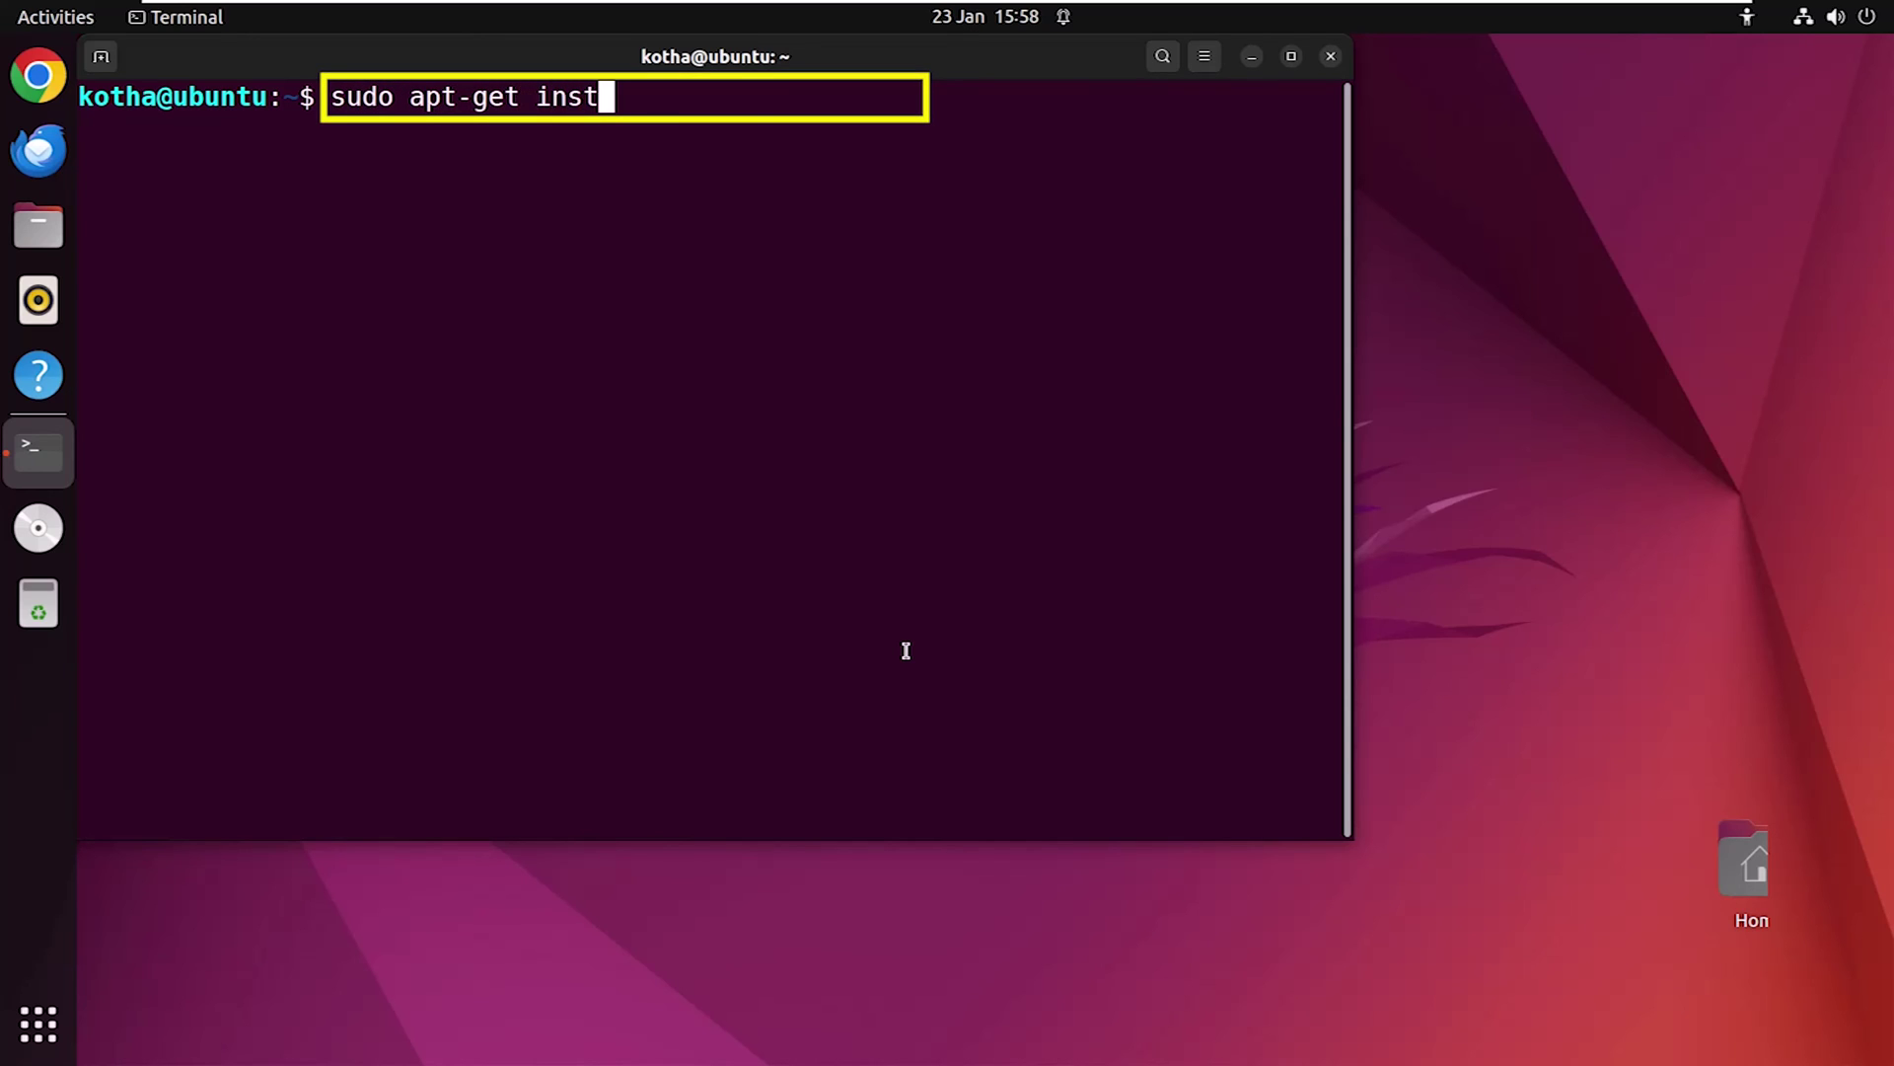
type("all -y ")
type("apt-")
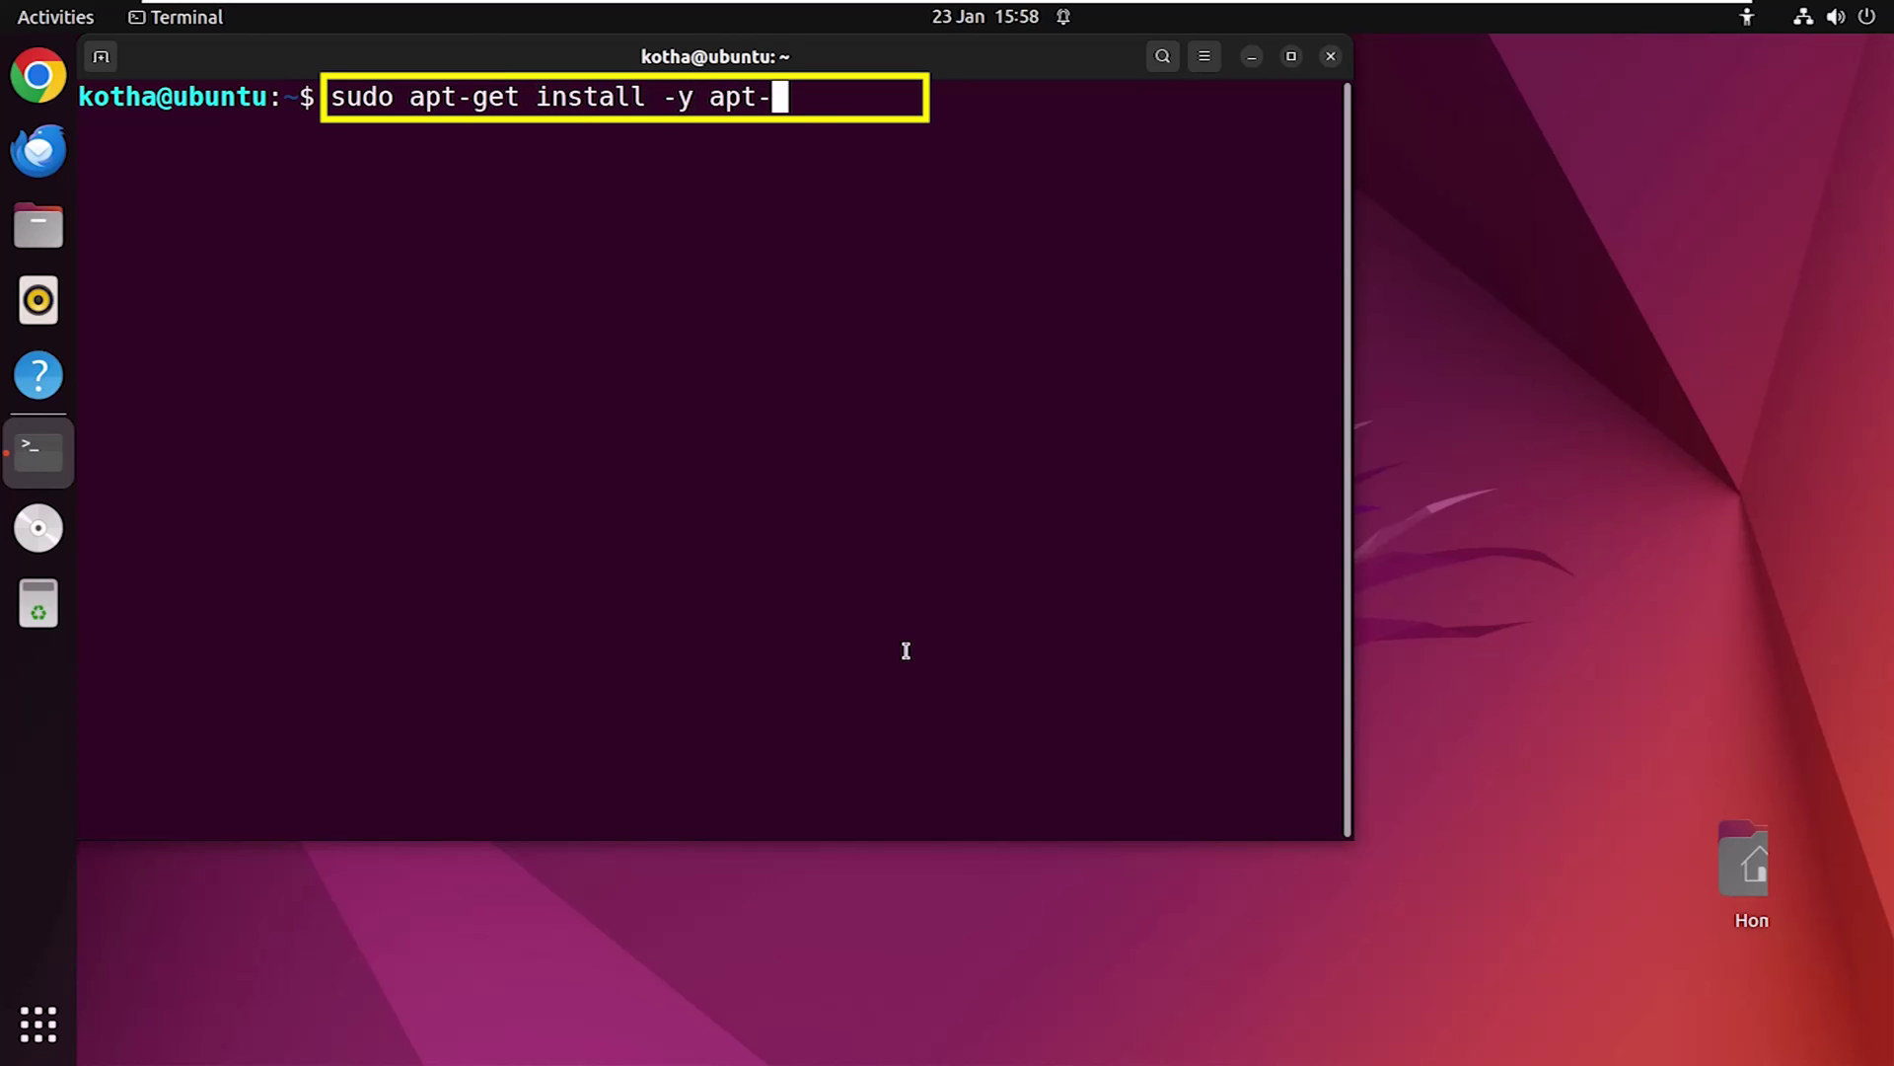
type("rdepends")
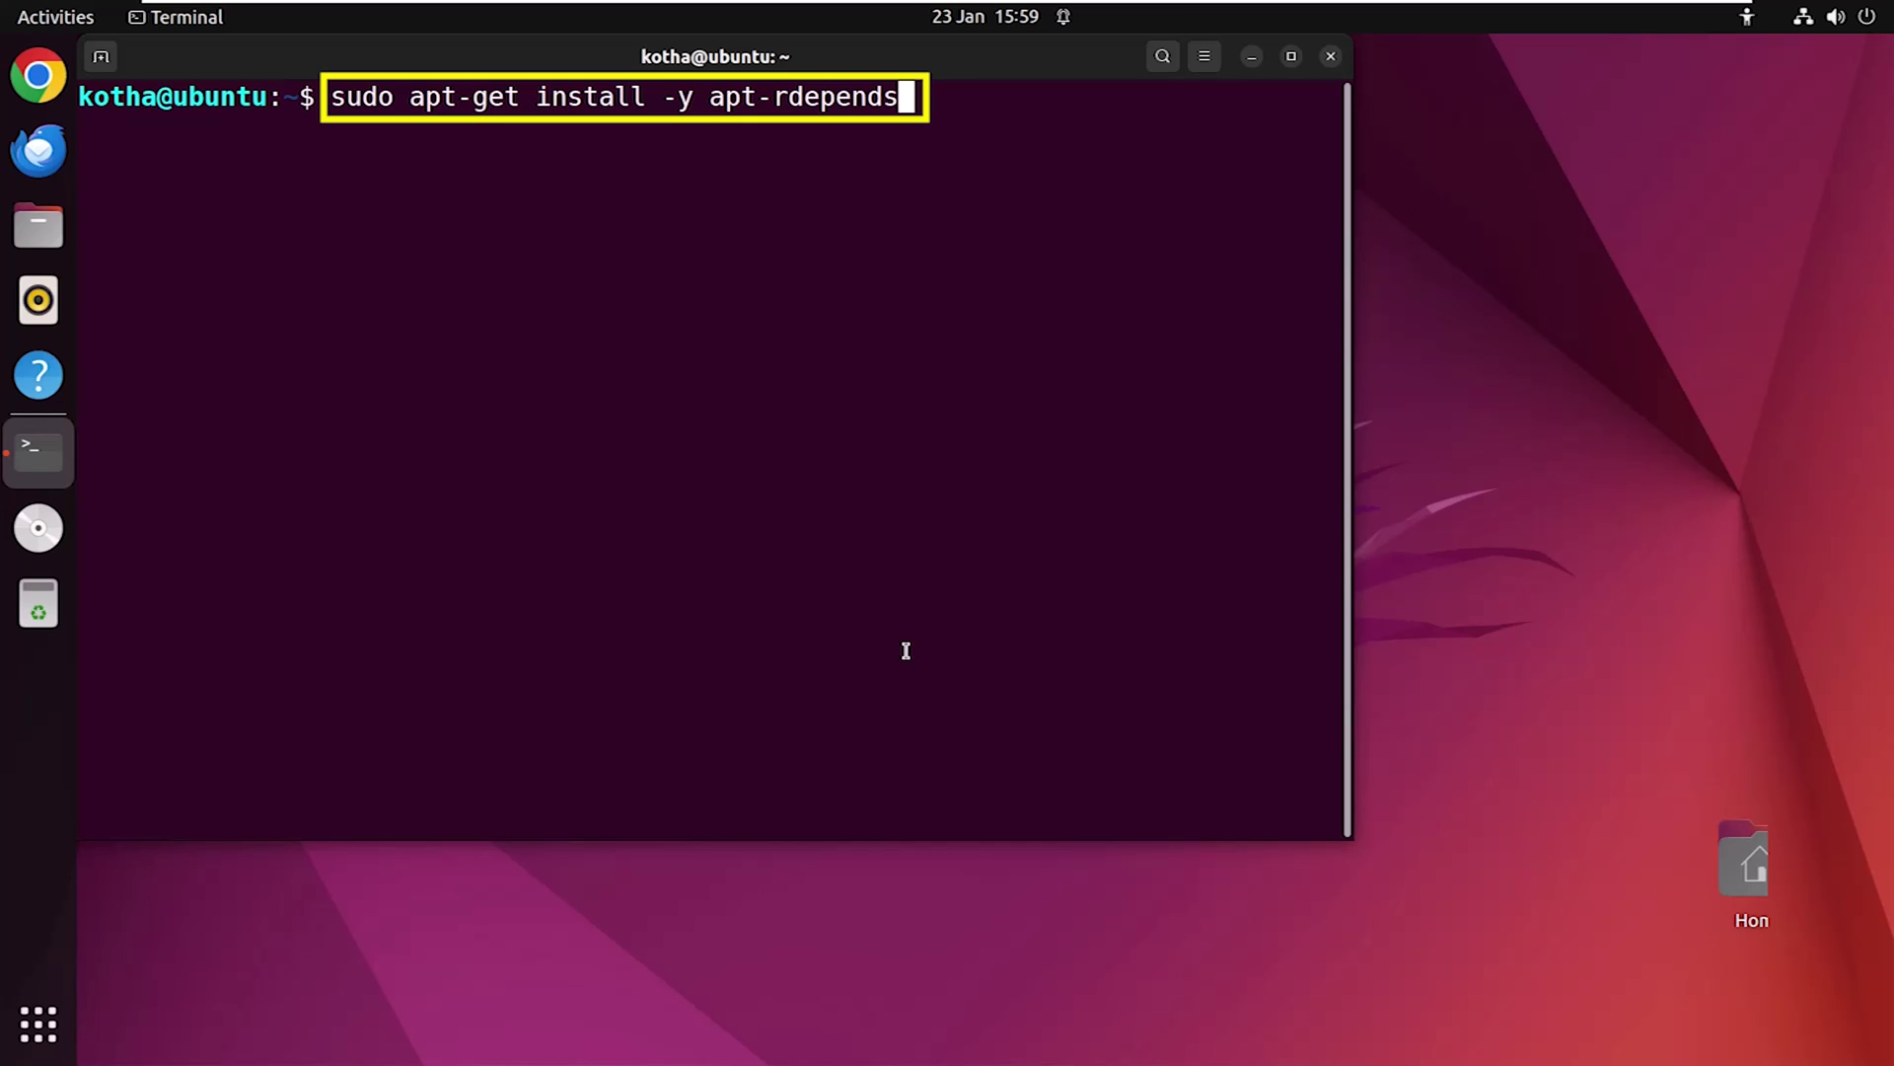
- Run 'sudo apt-get install -y apt-rdepends', which reports version 1.3.0-9 already newest
key("Return")
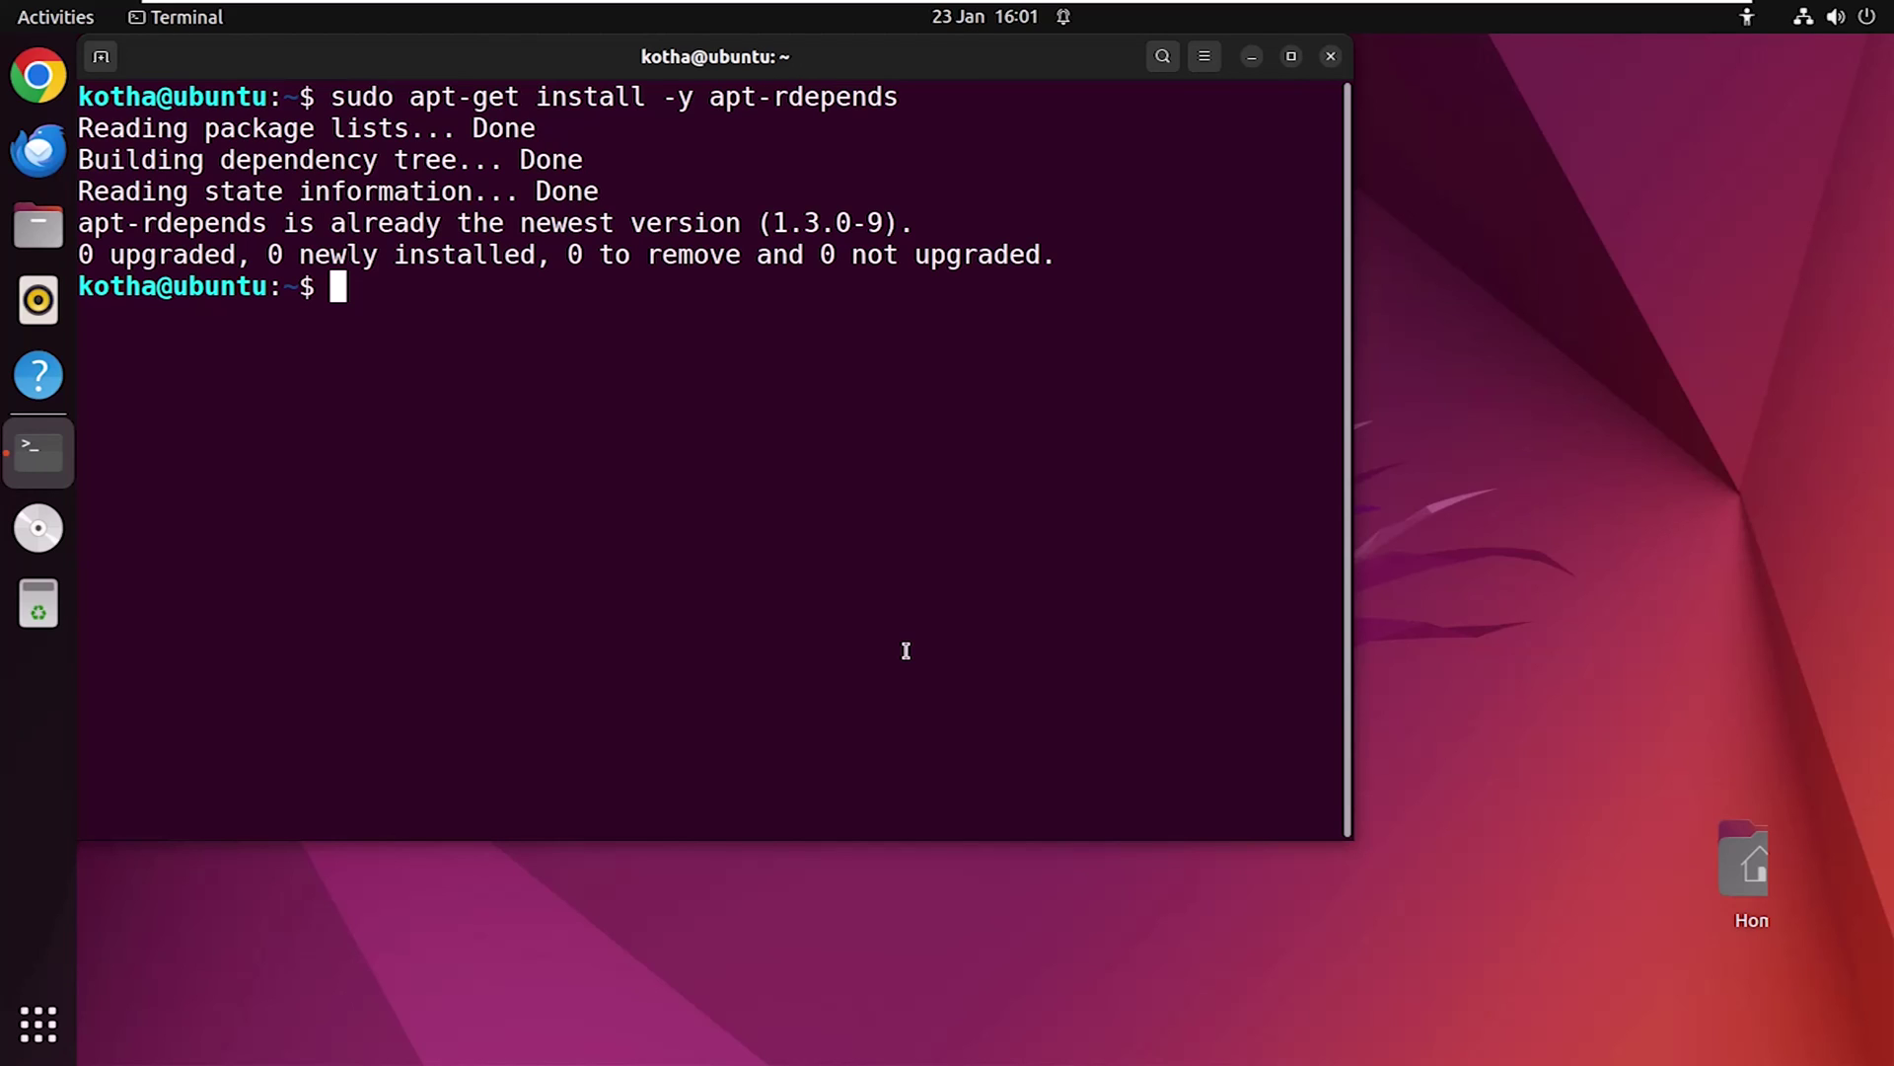
type("sudo a")
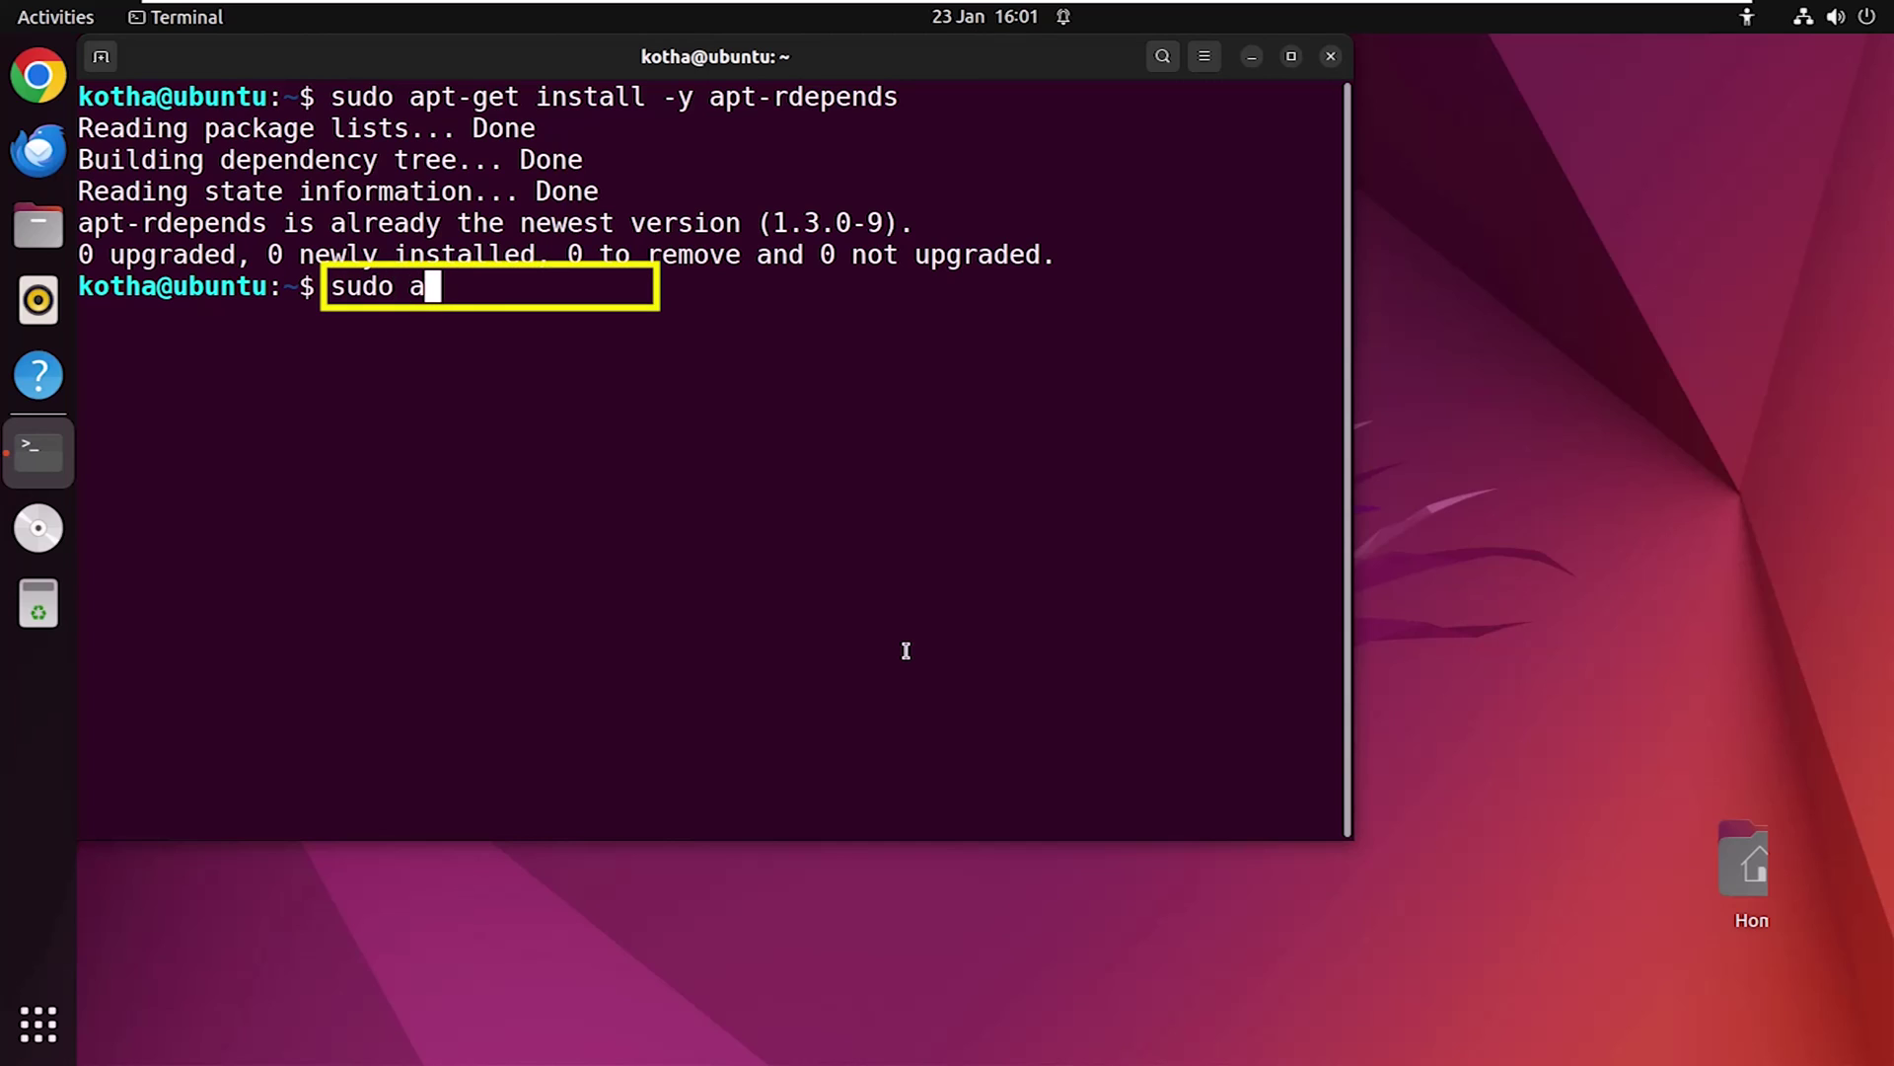
type("pt-get up")
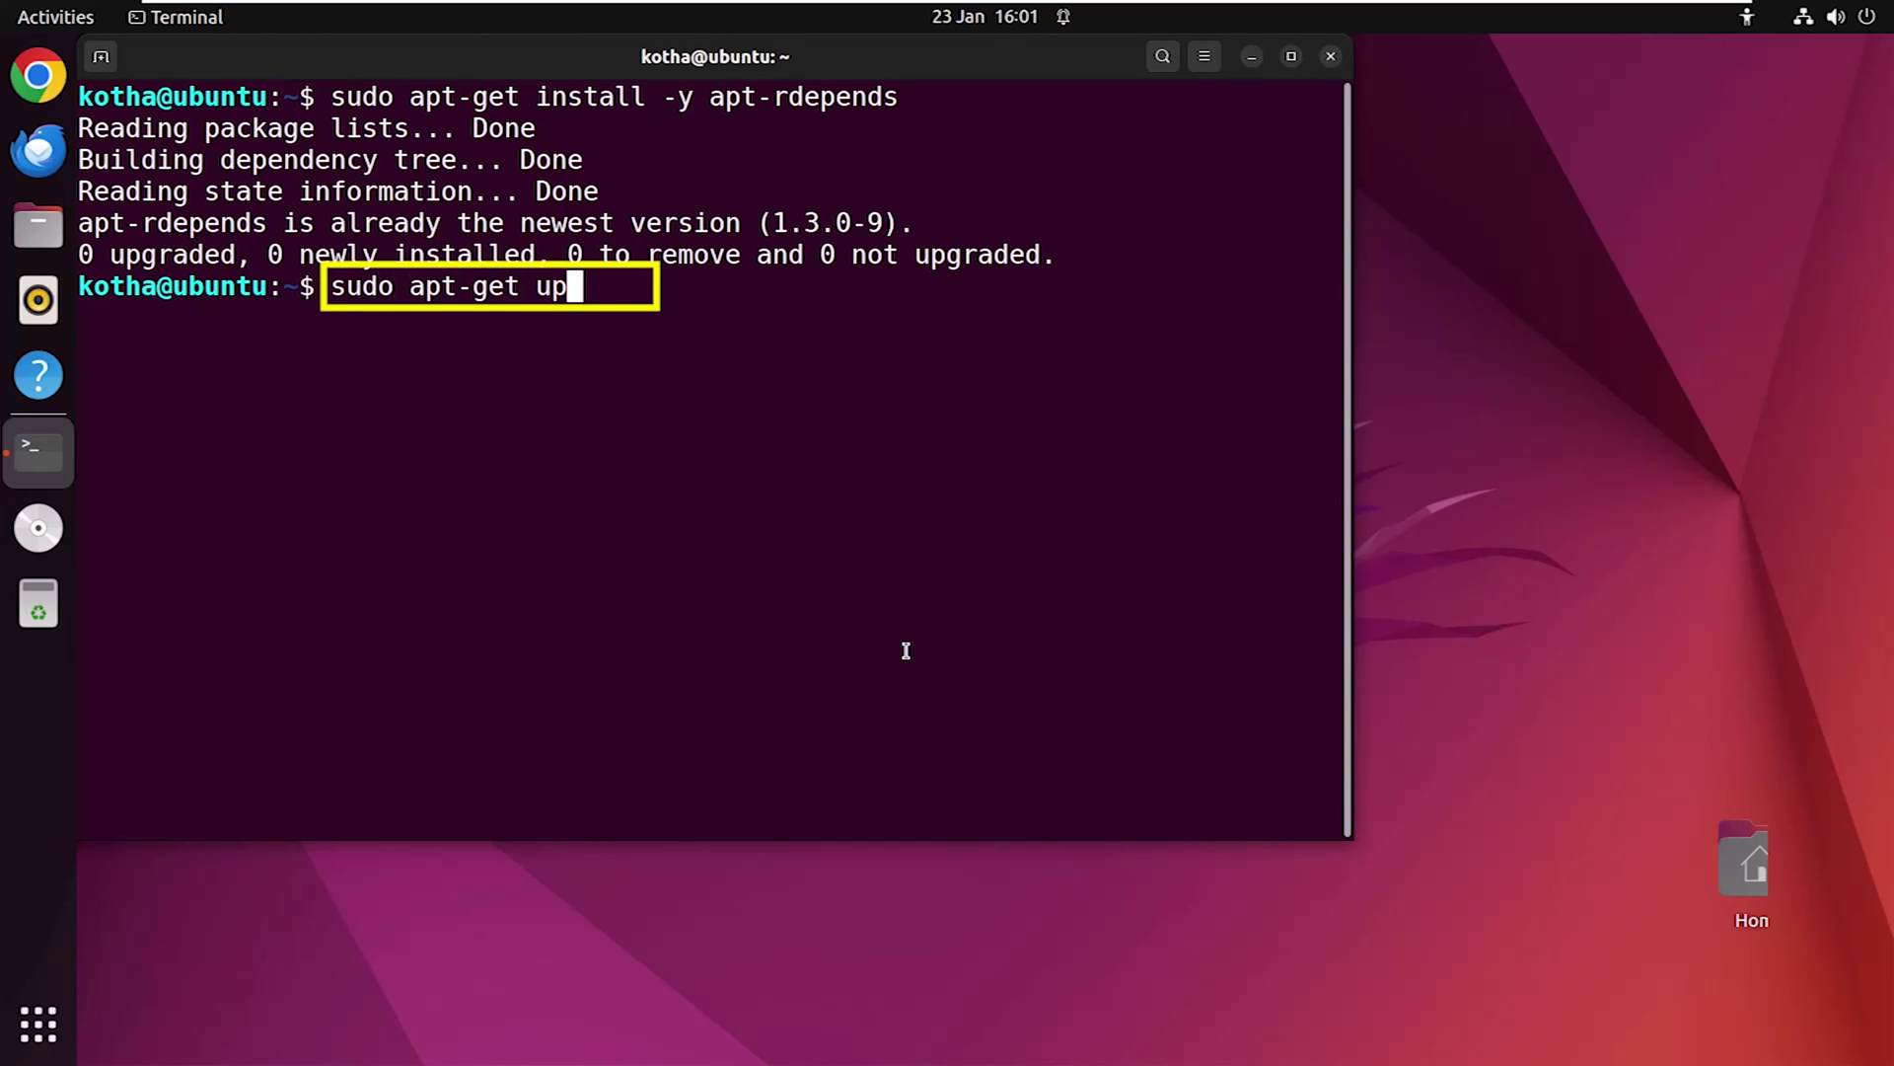
type("date")
- Refresh package lists with 'sudo apt-get update', ending in NO_PUBKEY warnings
key("Return")
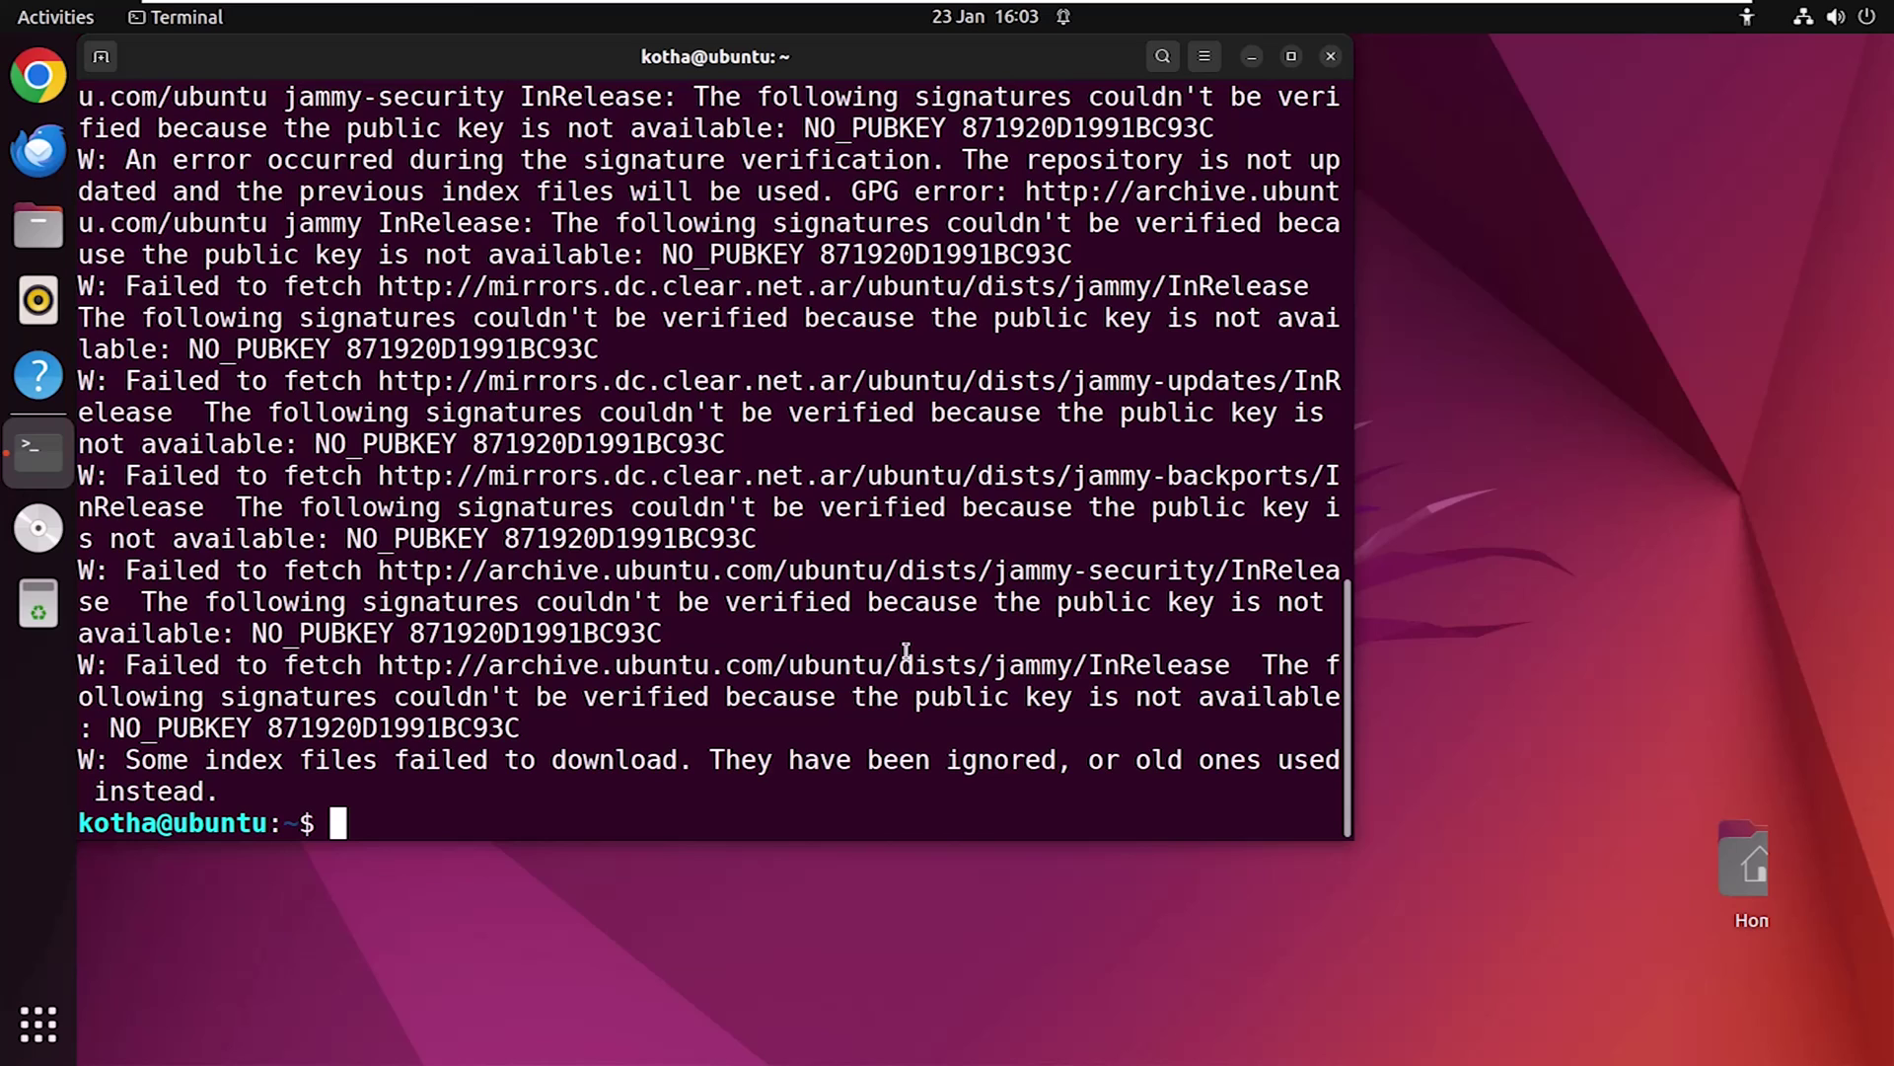
type("sudo apt-rdepends vlc")
- Run 'sudo apt-rdepends vlc' to list VLC's dependencies recursively
key("Return")
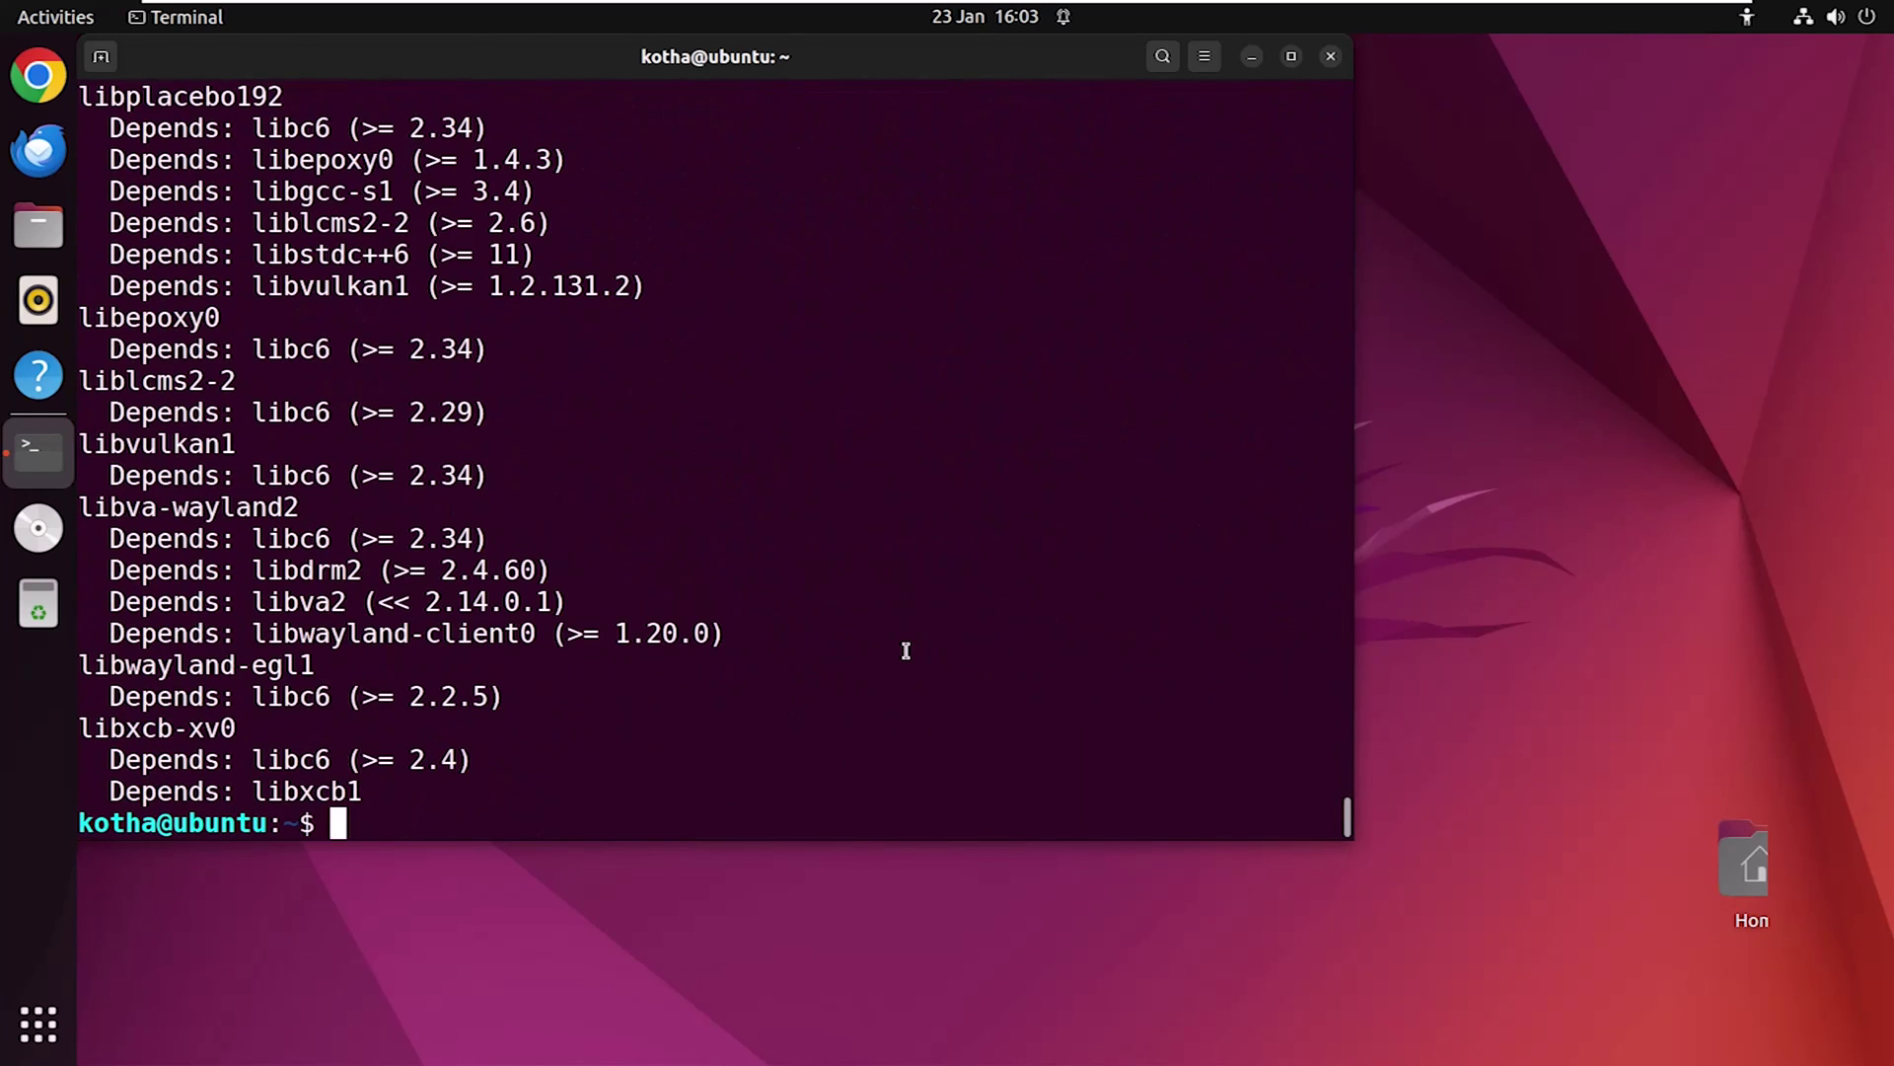
left_click_drag(1349, 822, 1349, 133)
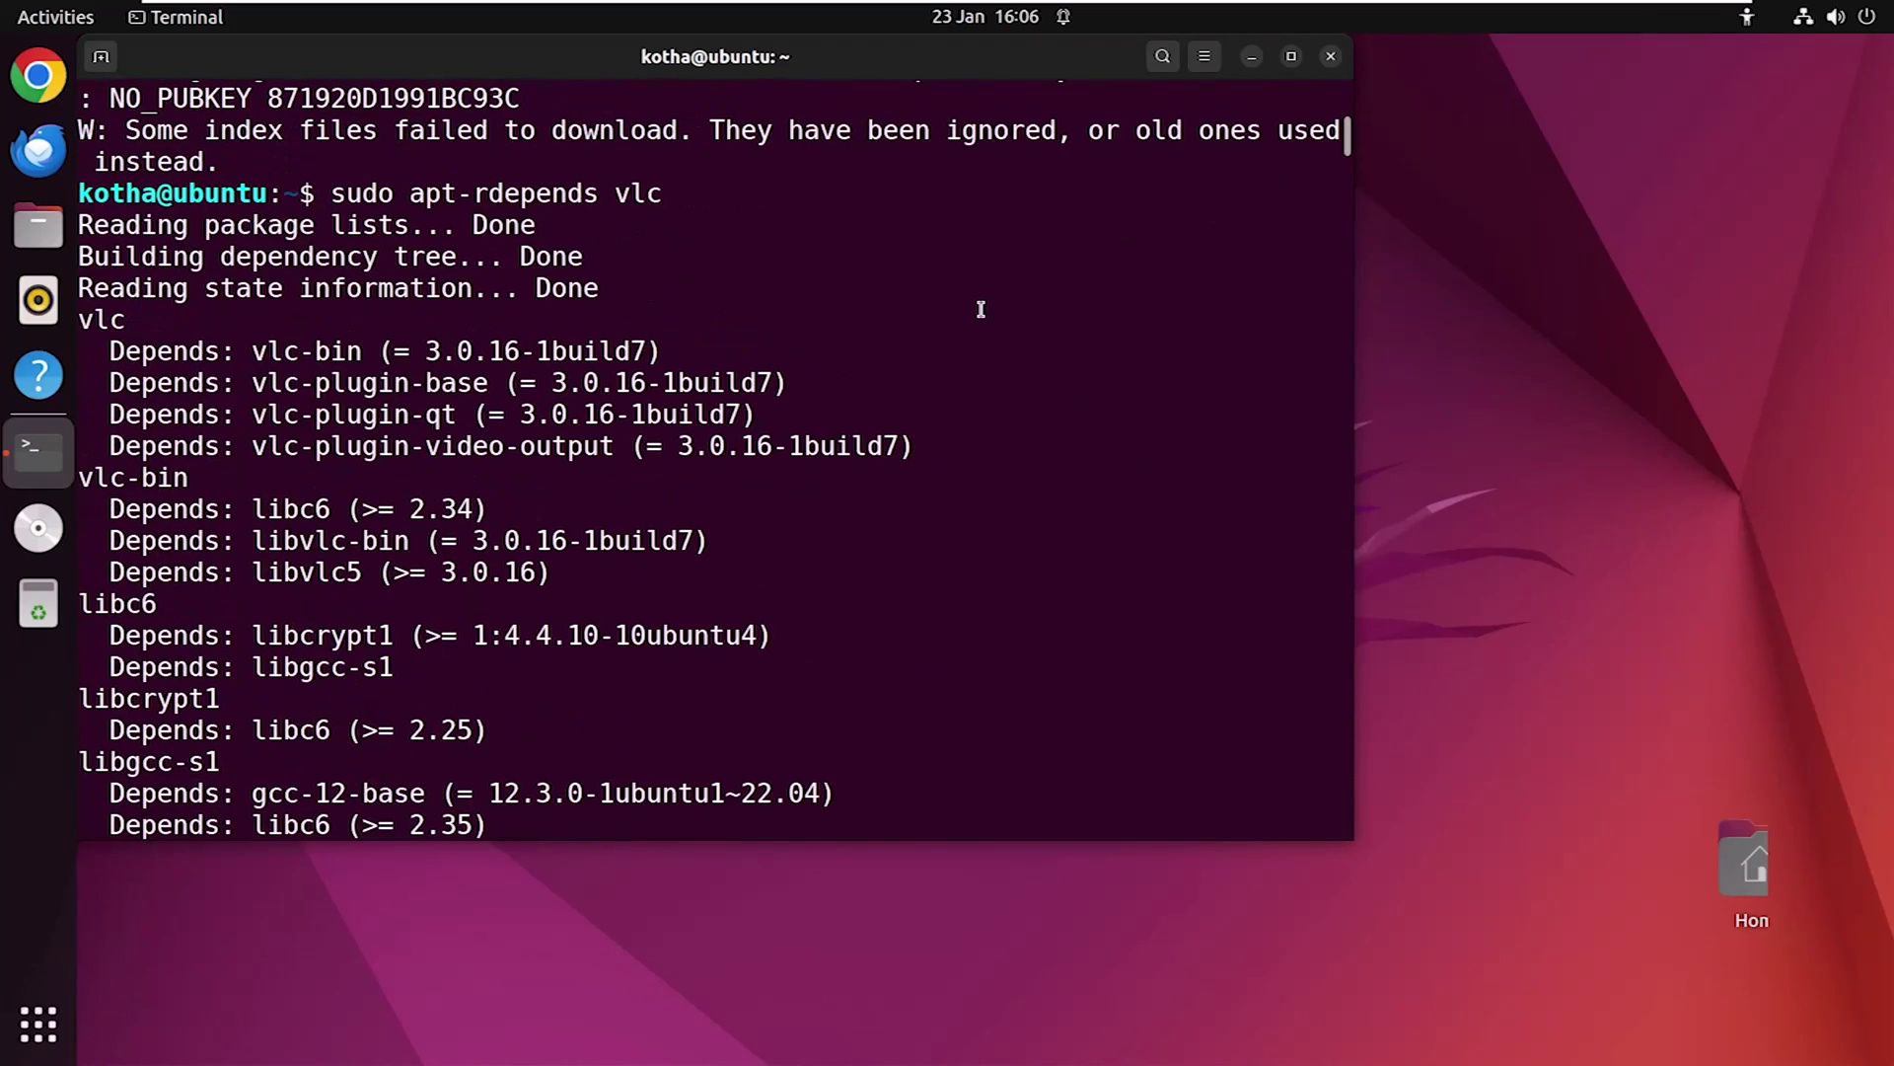